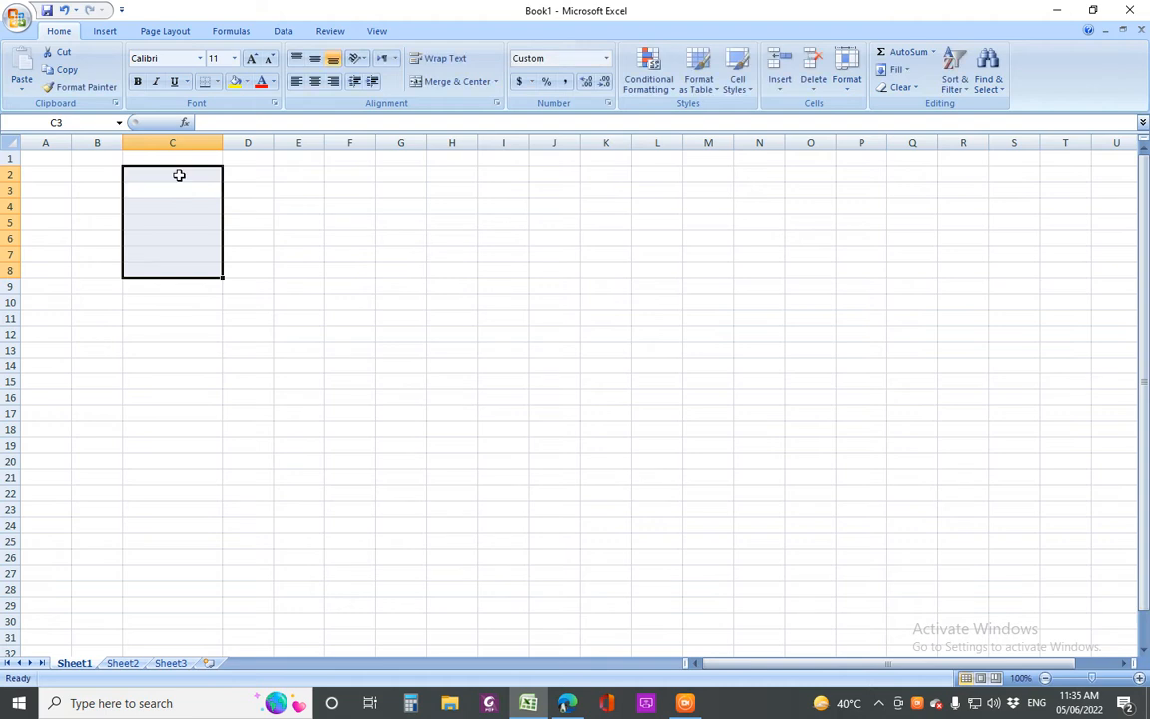
Enter five lowercase person names in B2 through B6
left_click(83, 176)
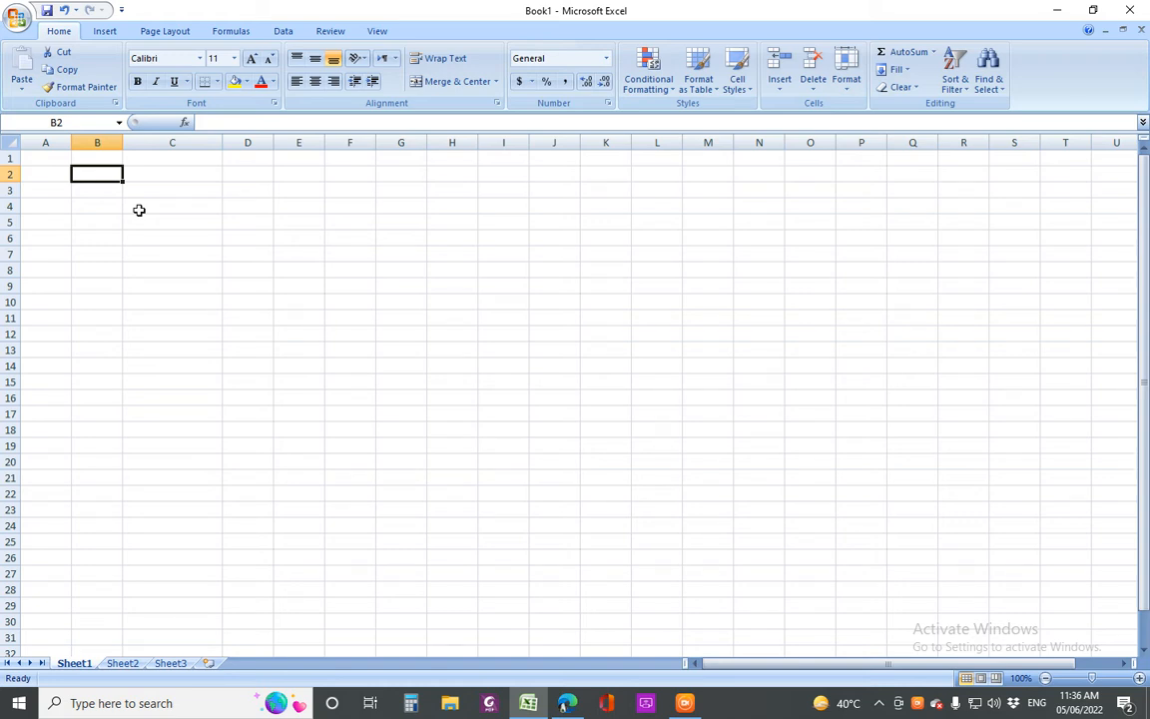
type("sajid")
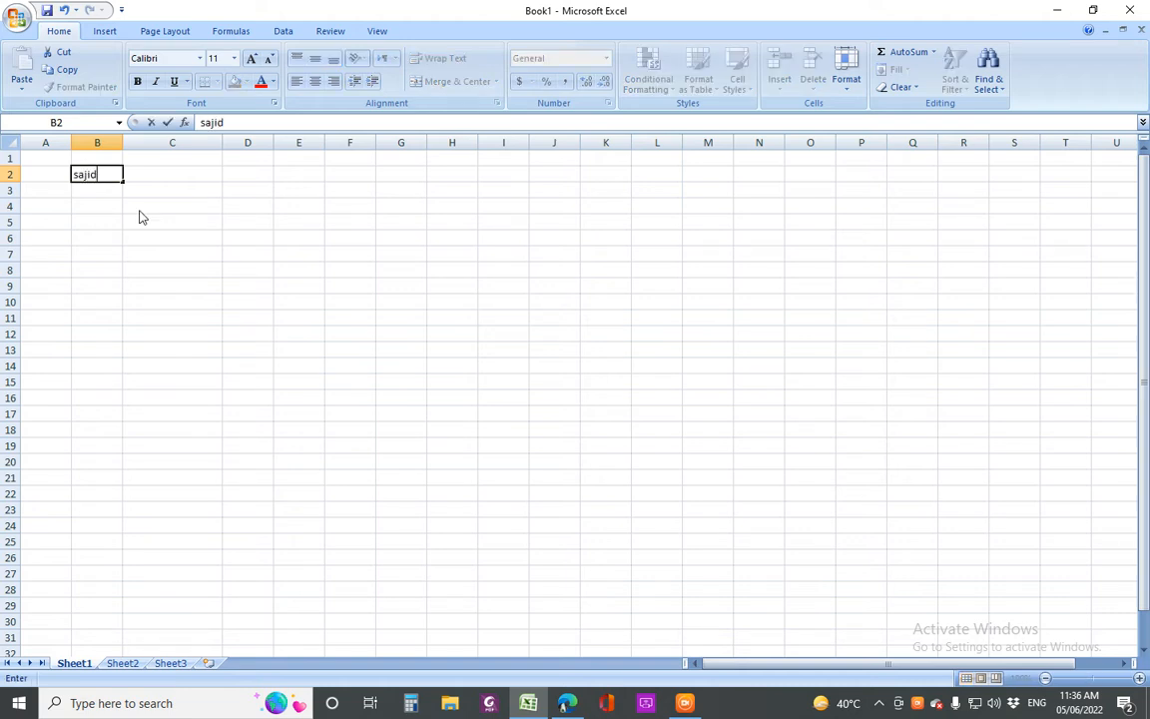
key("Return")
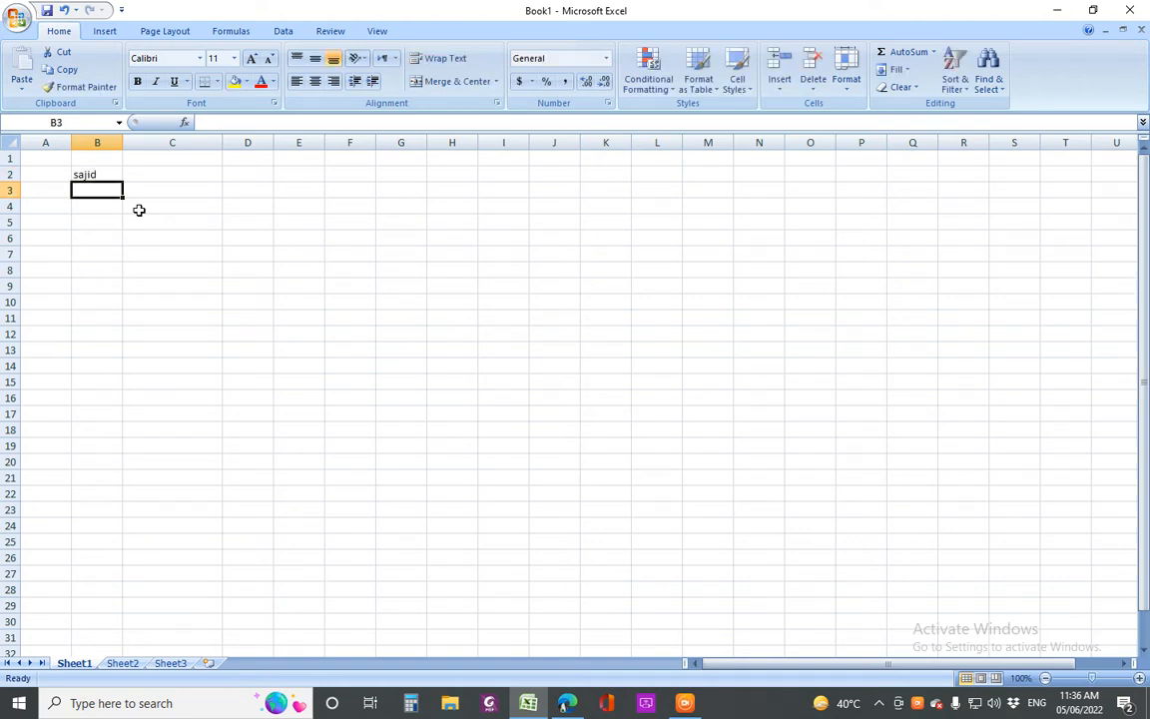
type("khalil")
key("Return")
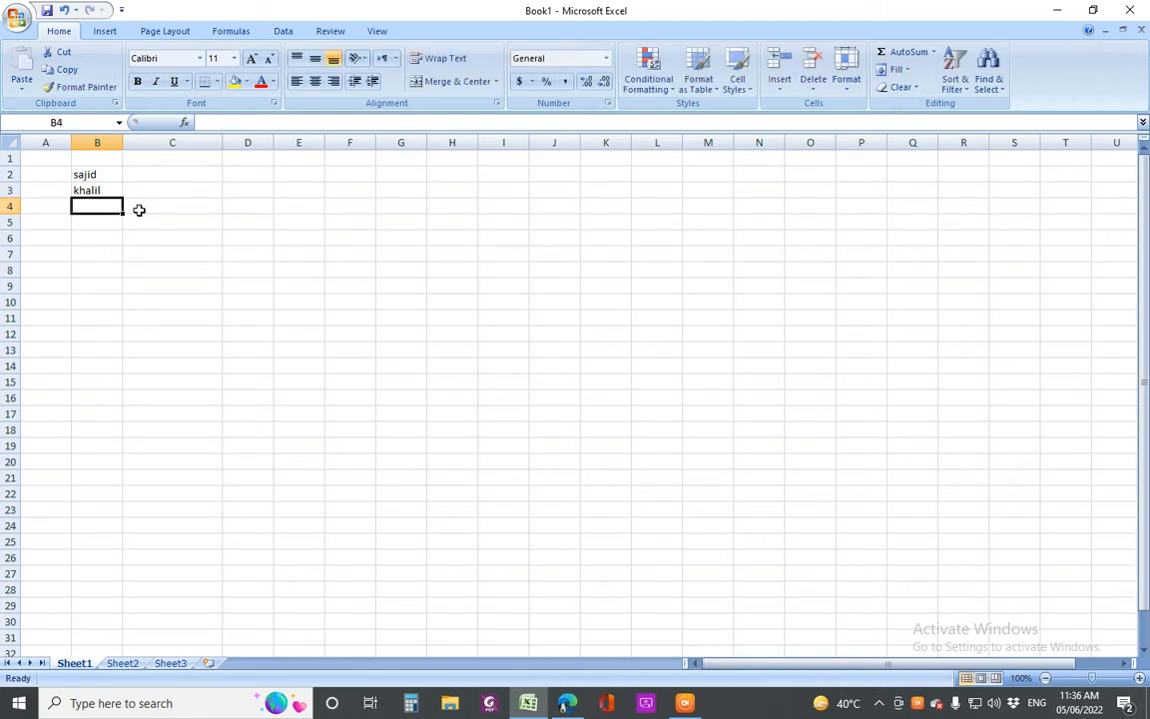
type("ilay")
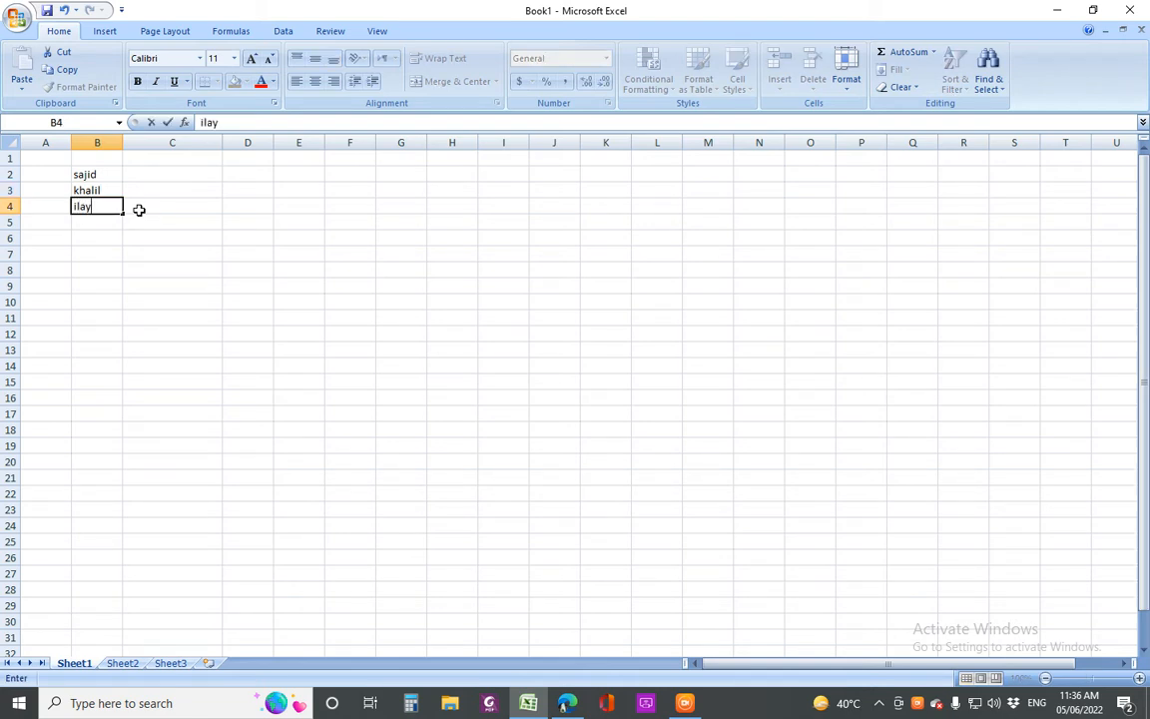
type("as")
key("Return")
type("qa")
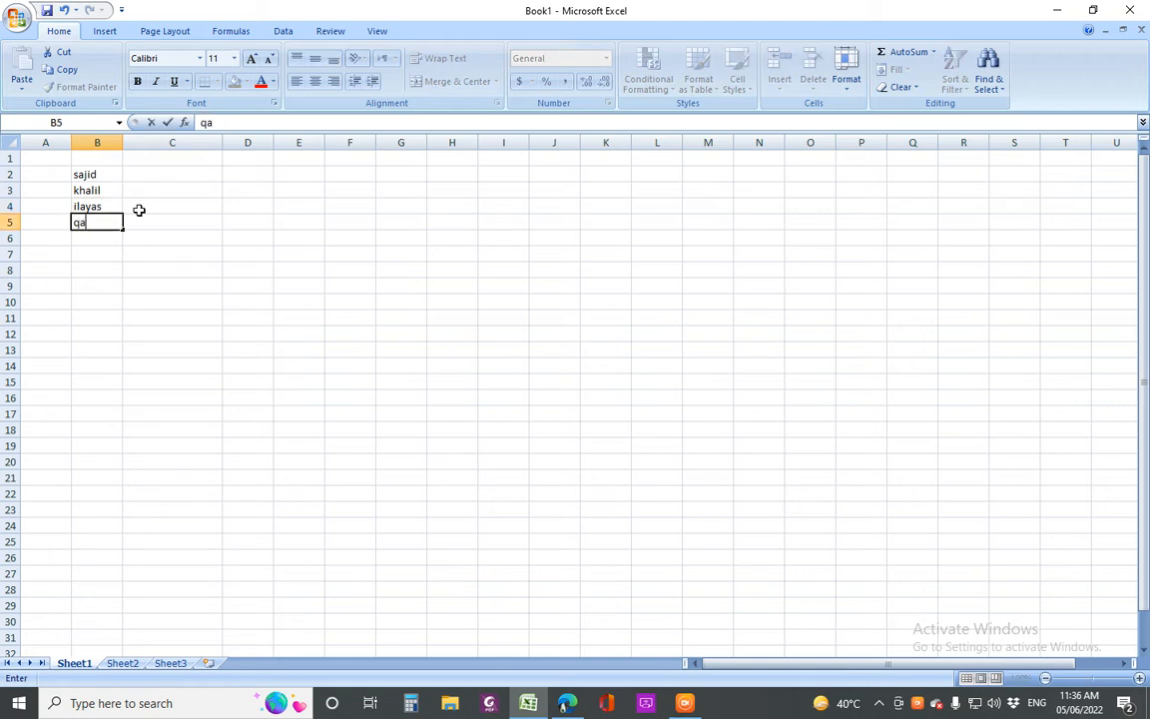
type("dri")
key("Return")
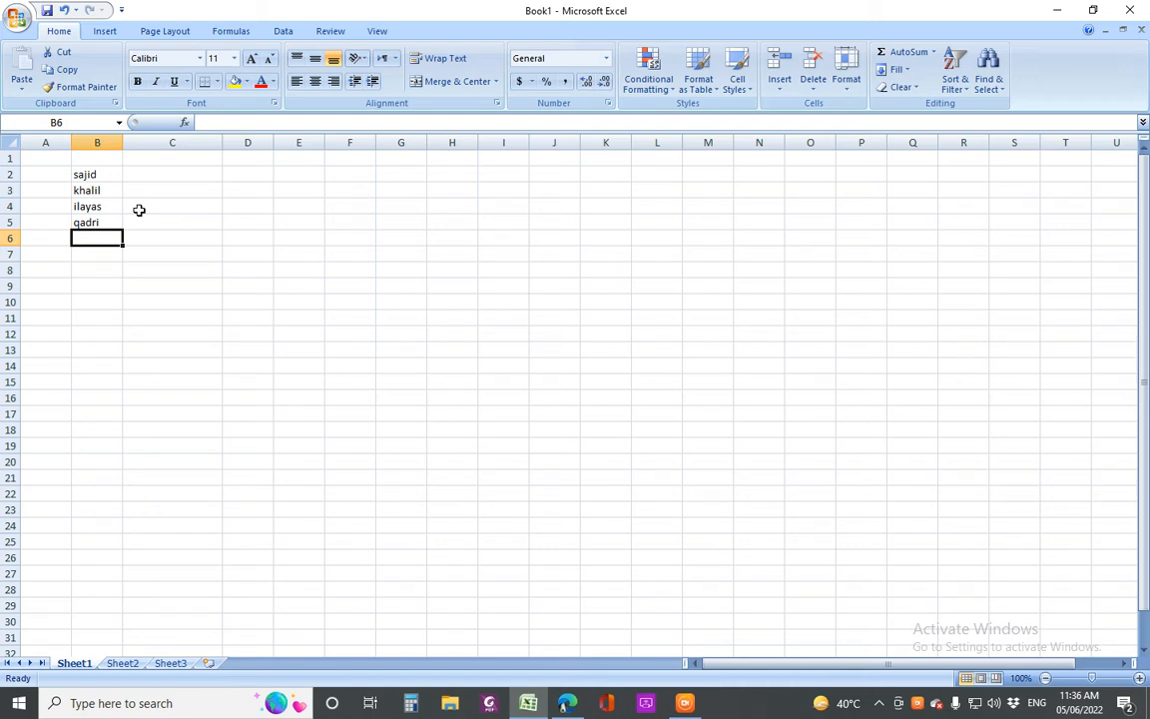
type("r")
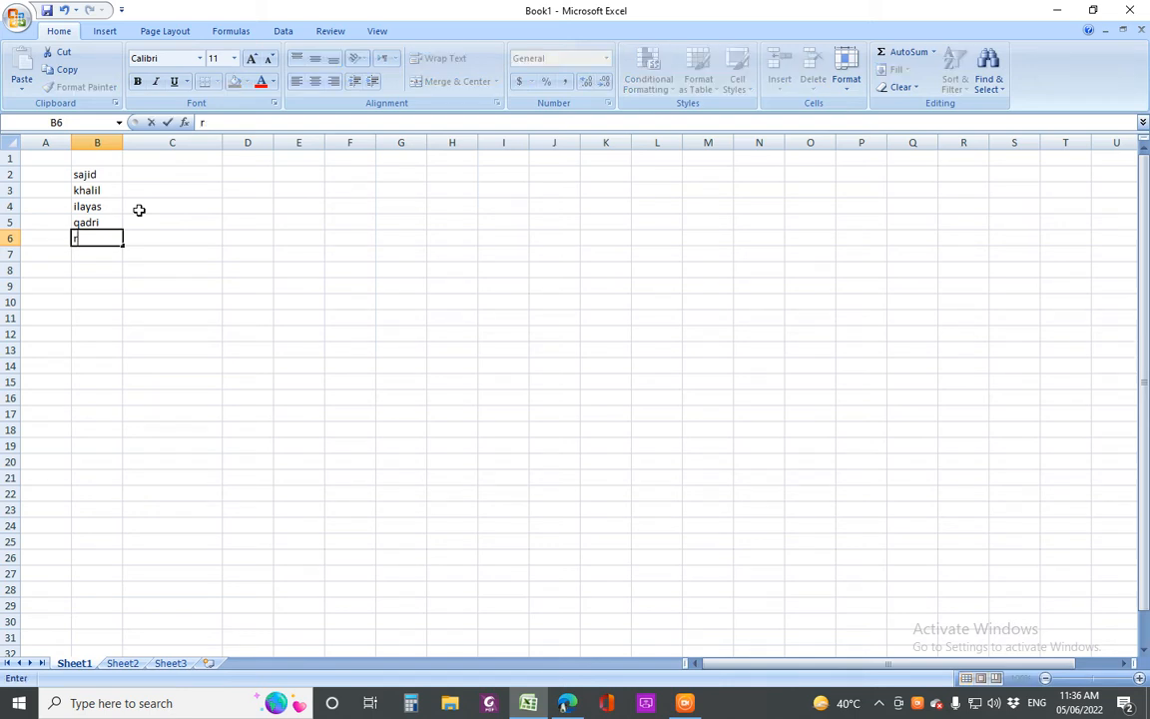
type("izzvi")
key("Return")
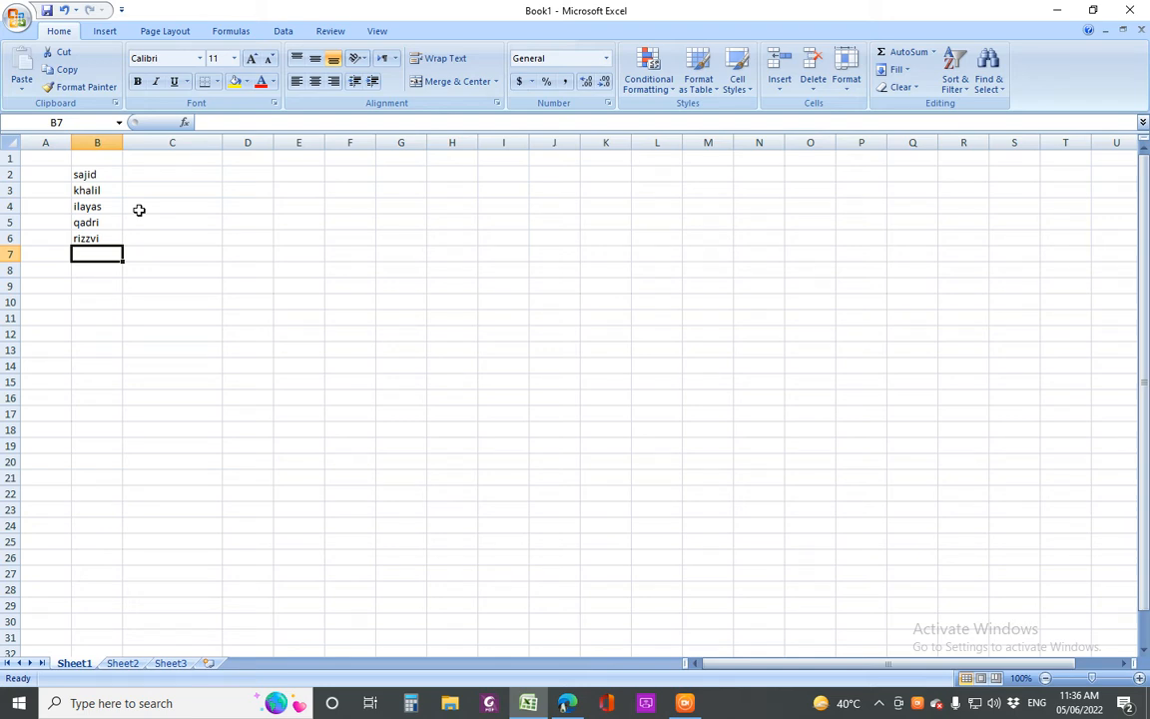
Add the place names karachi and lahore in B7 and B8
type("karachi")
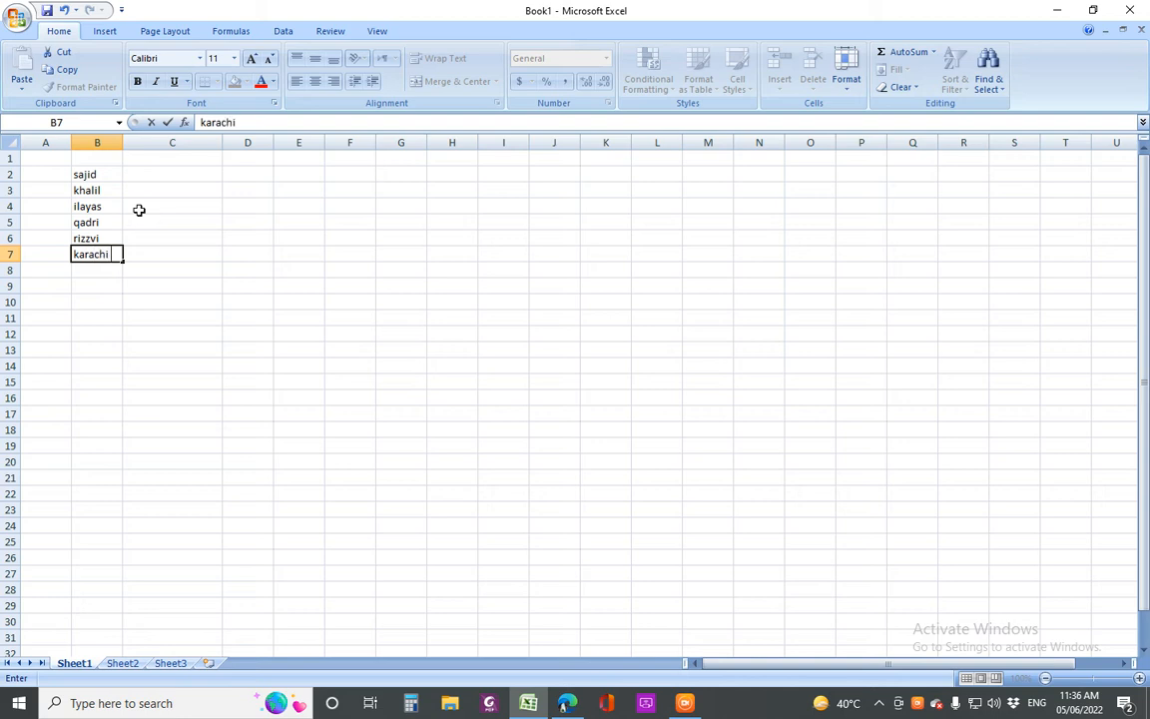
key("Return")
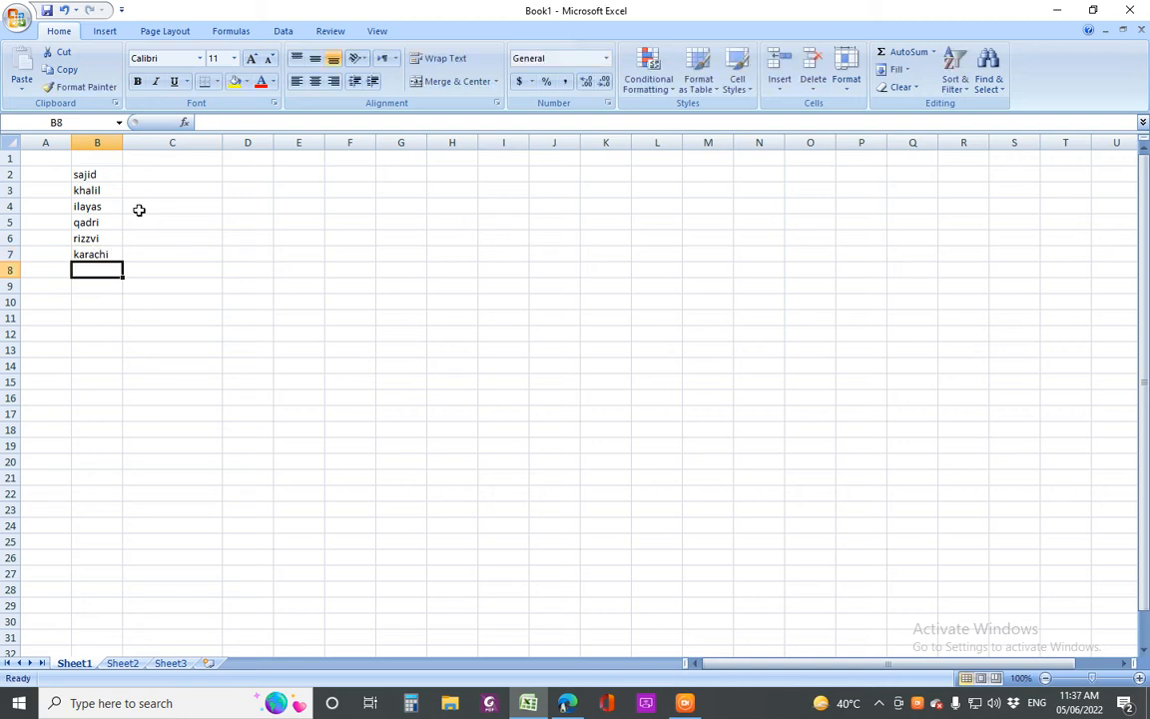
type("lahore")
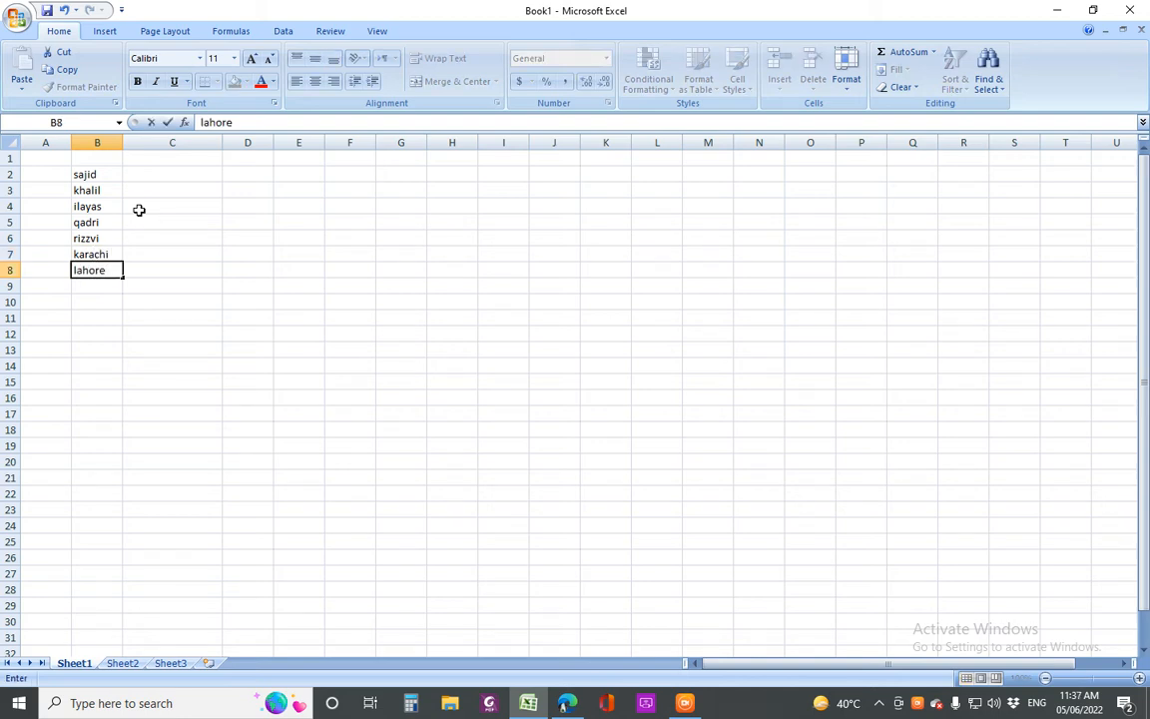
key("Return")
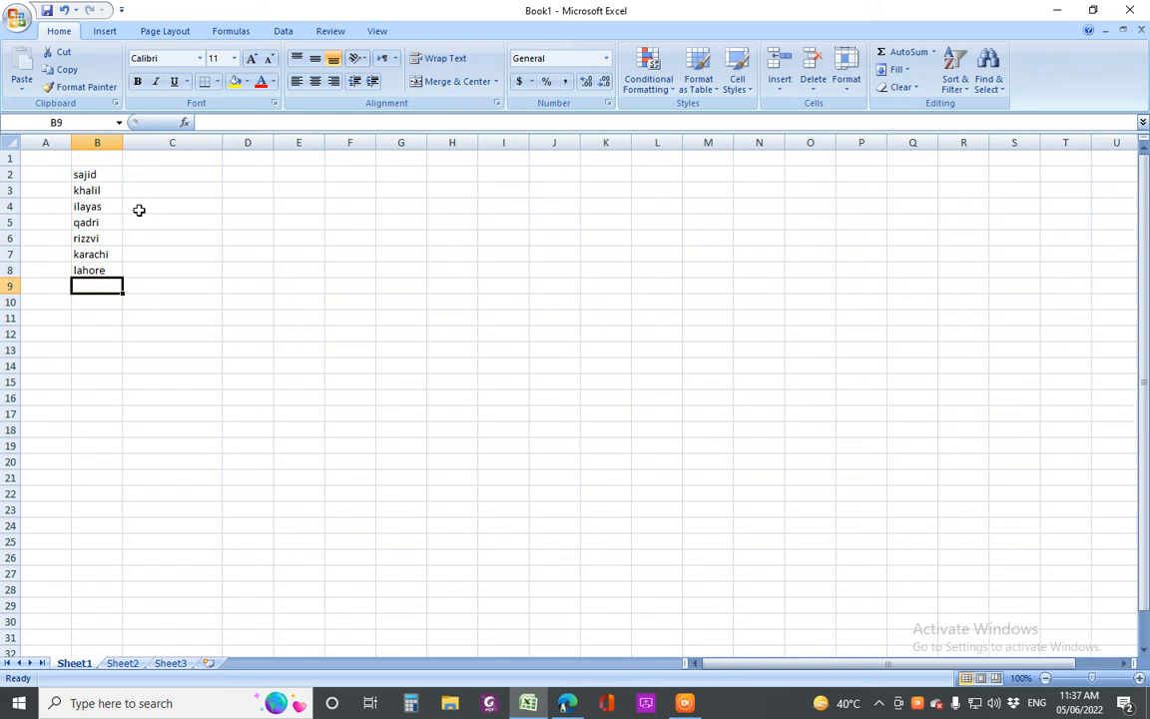
key("Up")
key("Up")
key("Up")
key("Up")
key("Up")
key("Up")
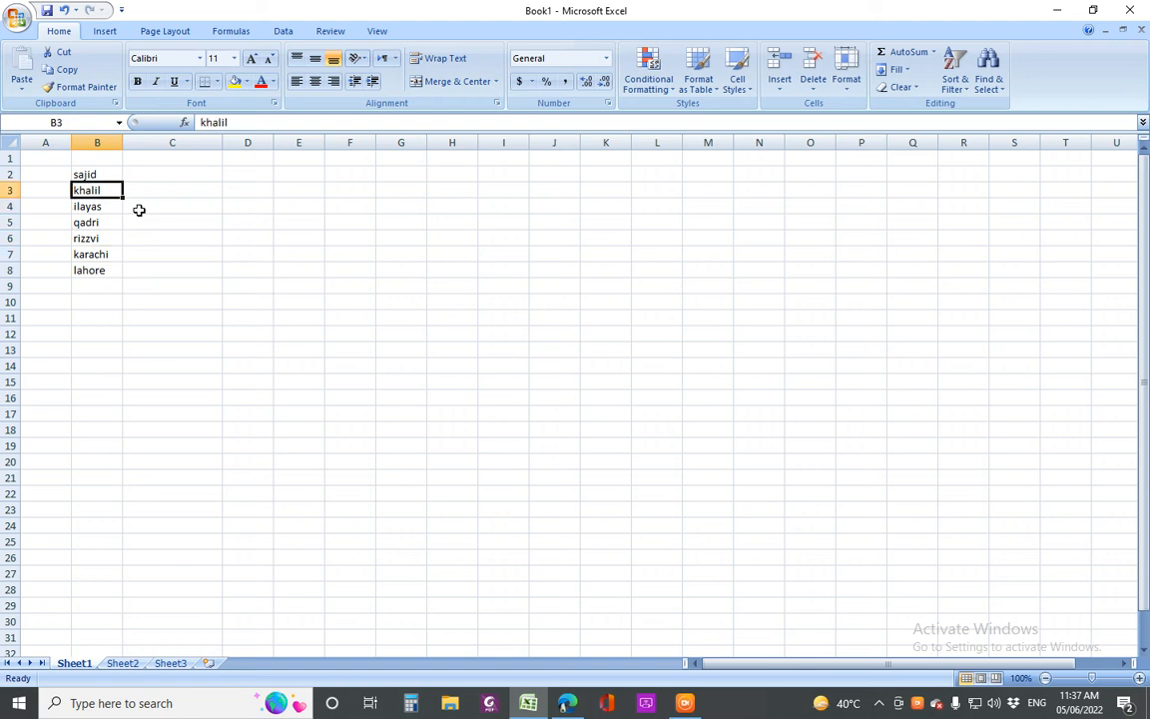
key("Up")
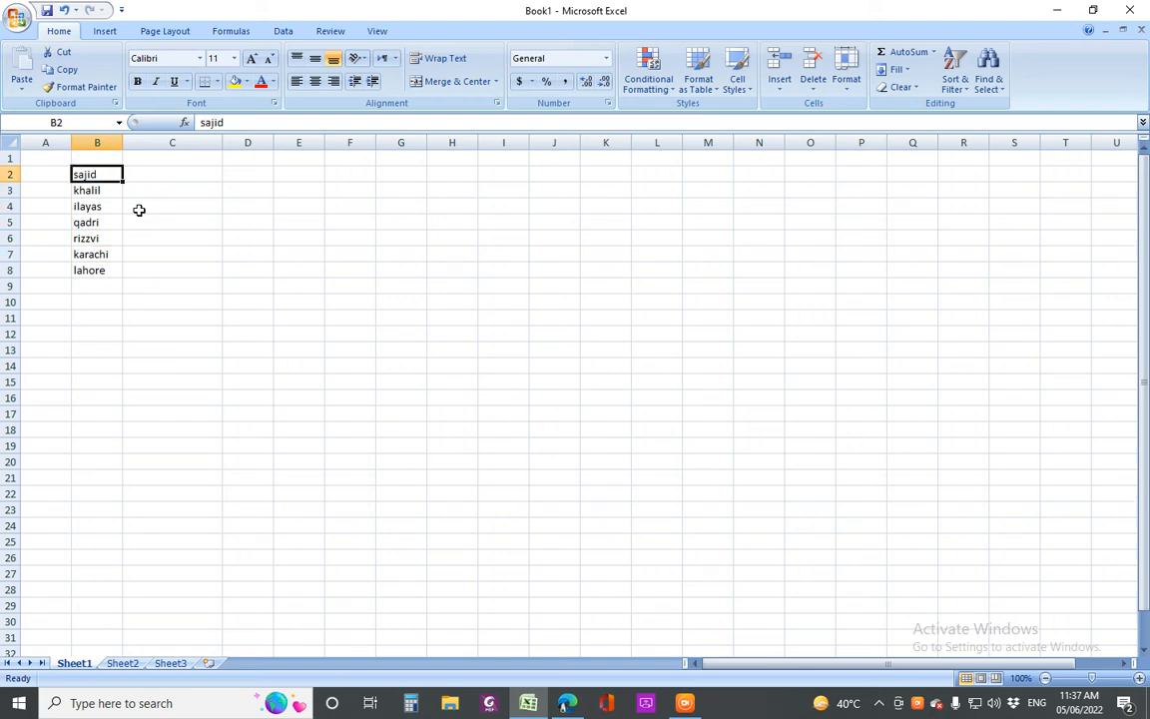
key("Right")
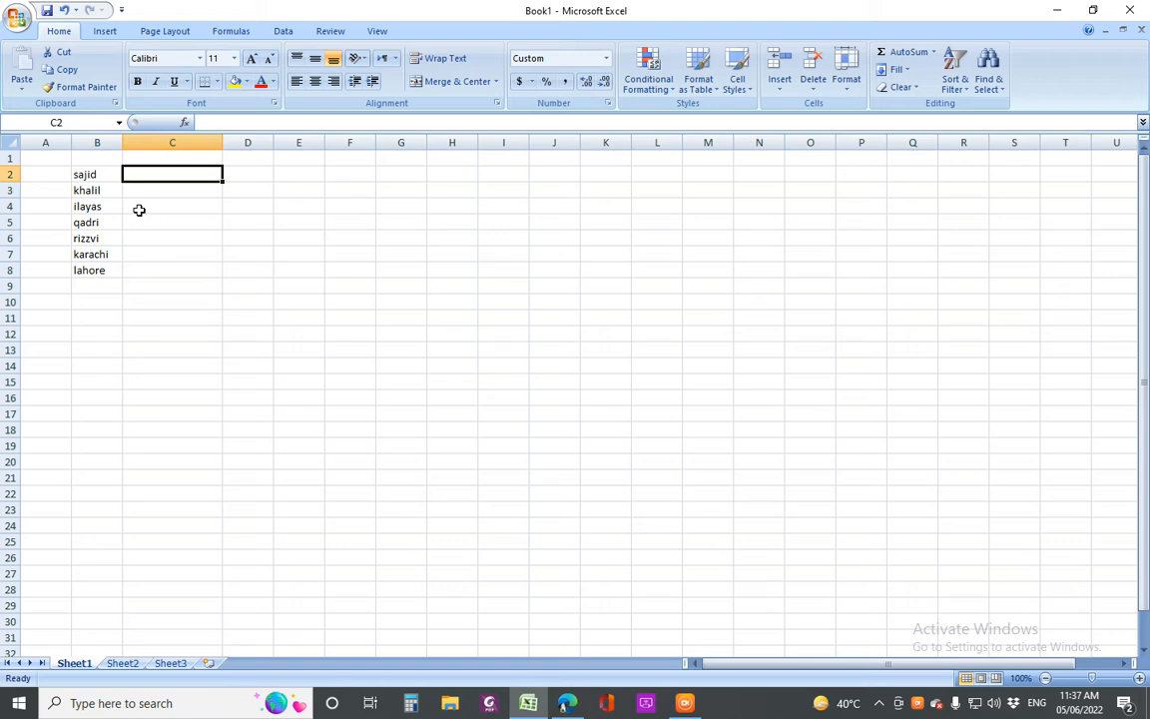
Enter =UPPER(B2) in C2 so it shows B2's name in capitals
type("=")
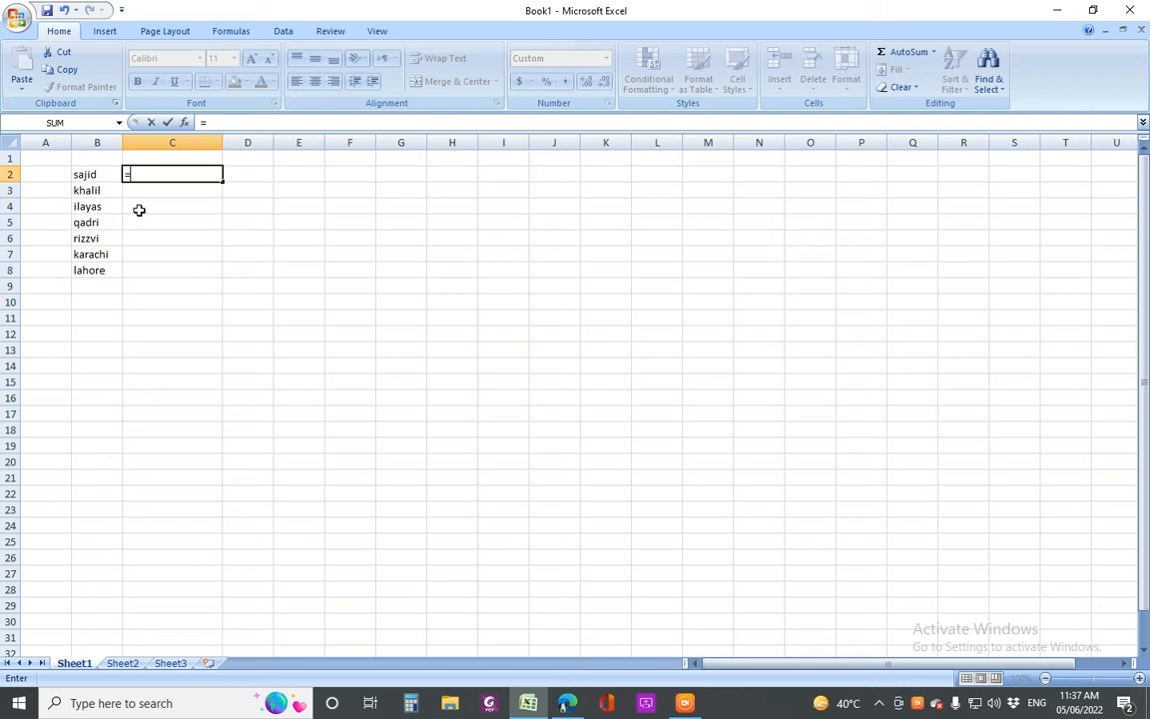
type("upp")
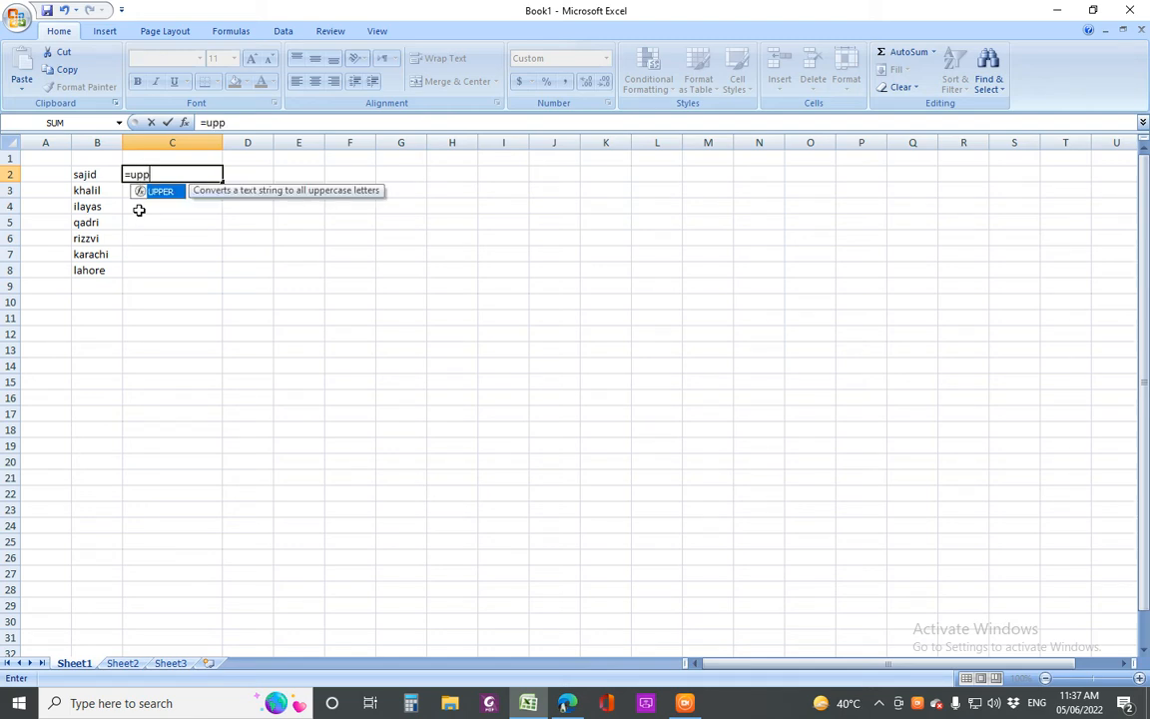
type("er")
type("(")
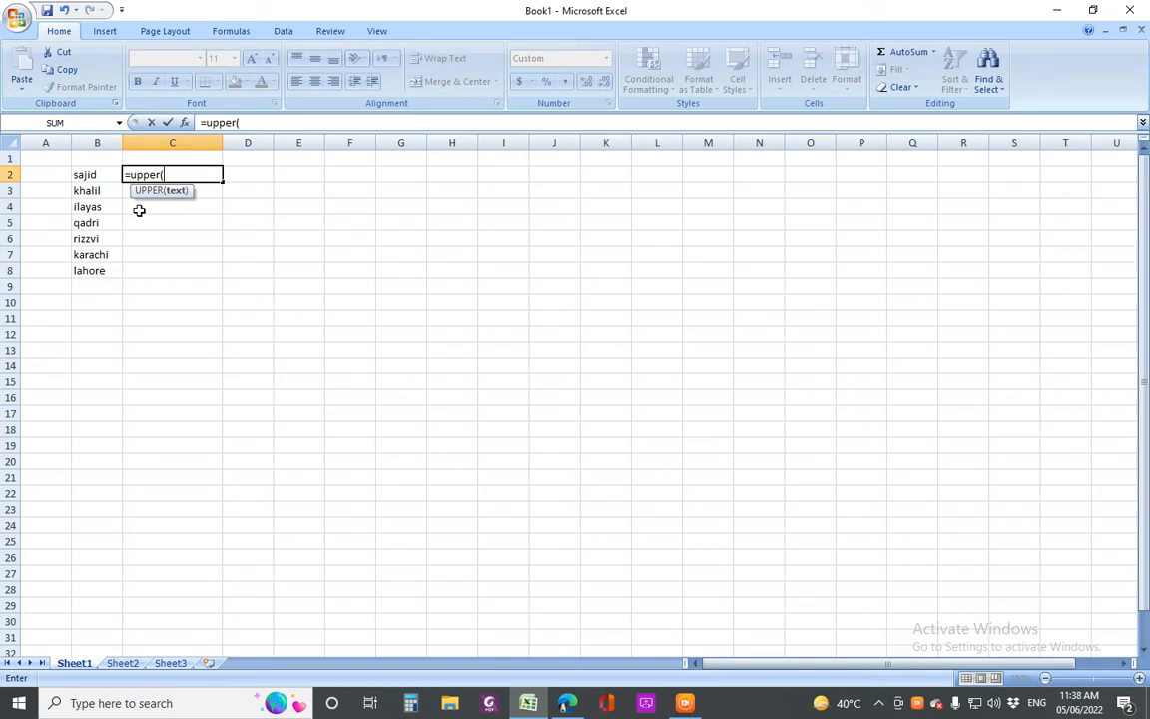
left_click(98, 176)
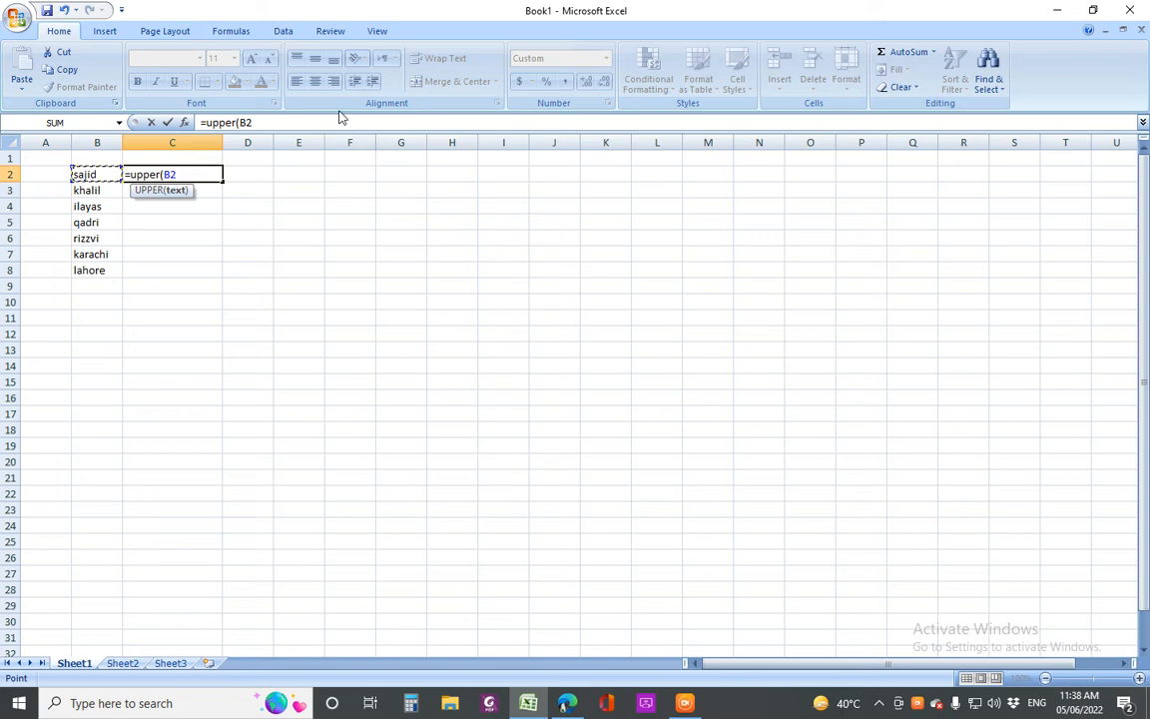
key("Return")
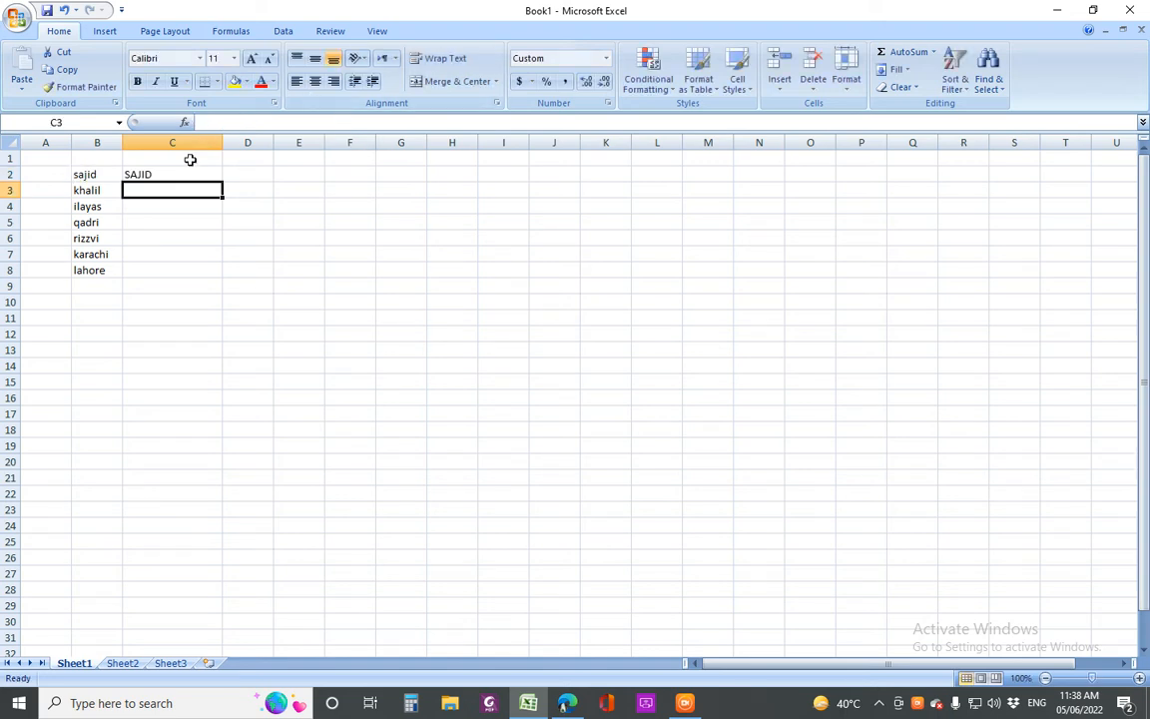
Compare B2's lowercase name with the UPPER formula result in C2
left_click_drag(104, 173, 134, 171)
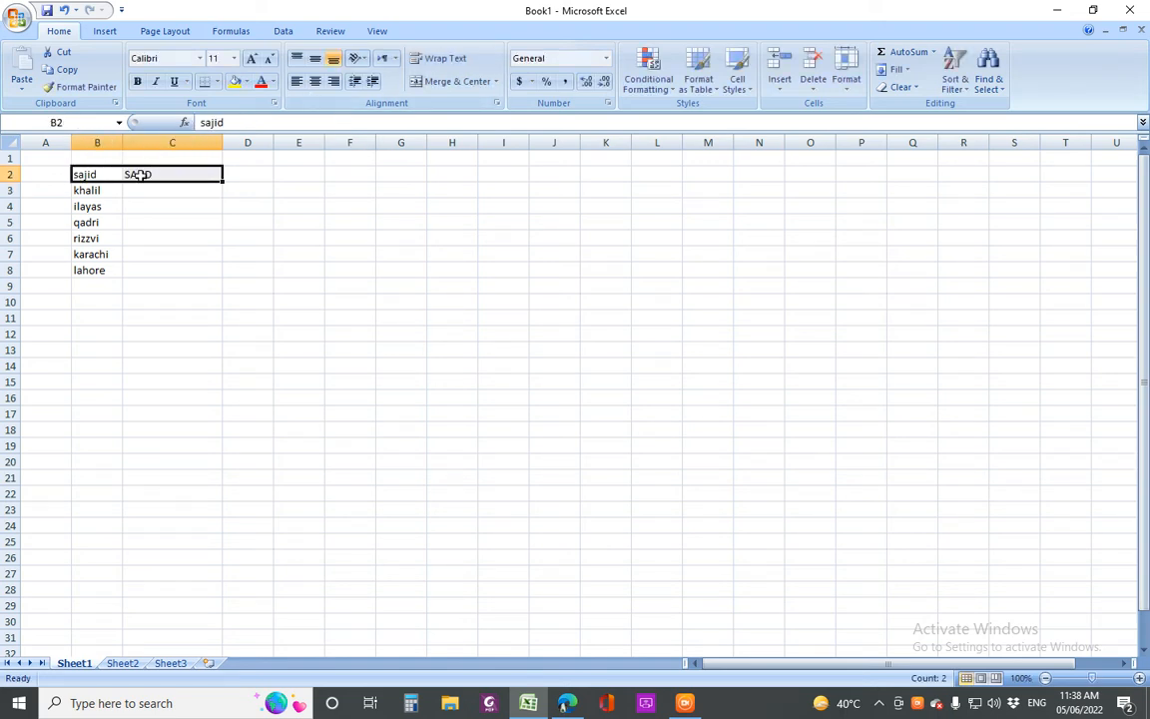
left_click(113, 172)
left_click(153, 175)
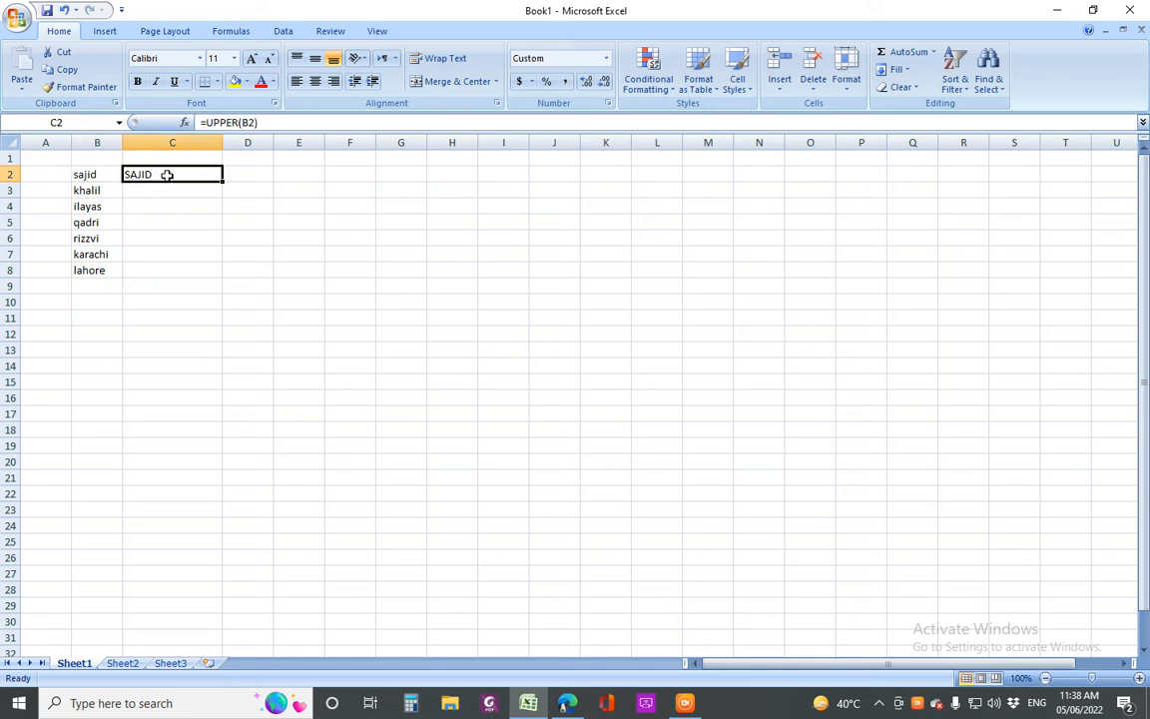
left_click(91, 172)
left_click(151, 175)
Fill the UPPER formula down C2:C8 to capitalise all seven entries
left_click_drag(221, 181, 226, 284)
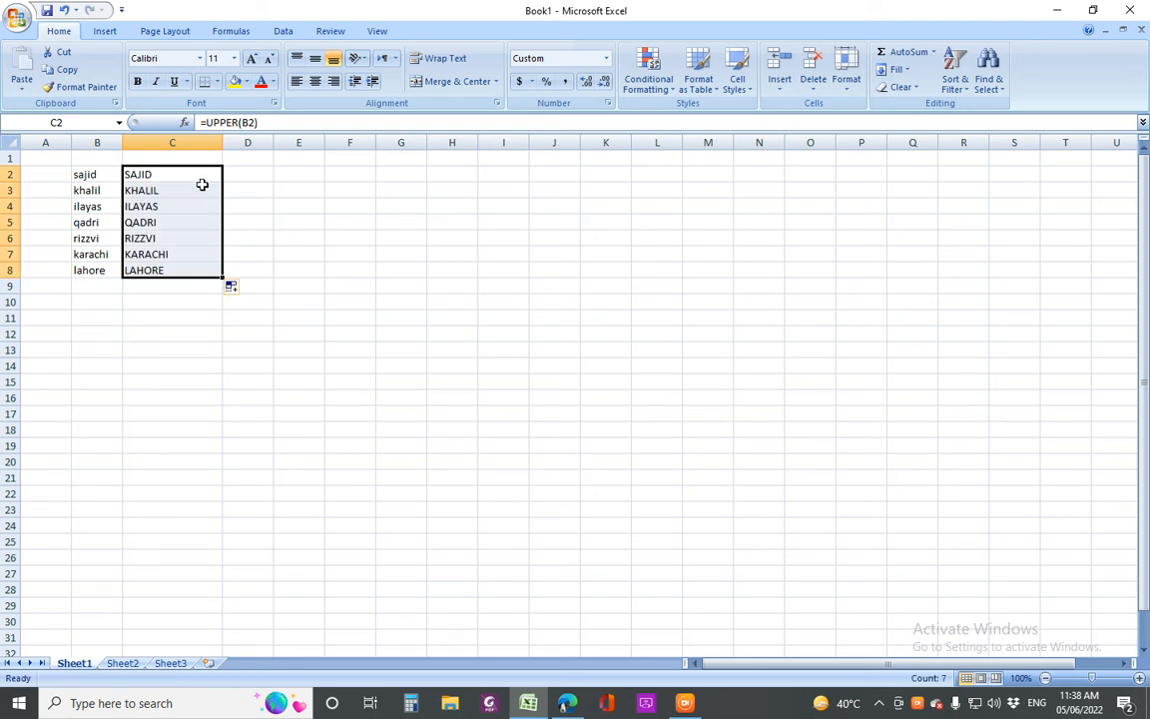
left_click(89, 216)
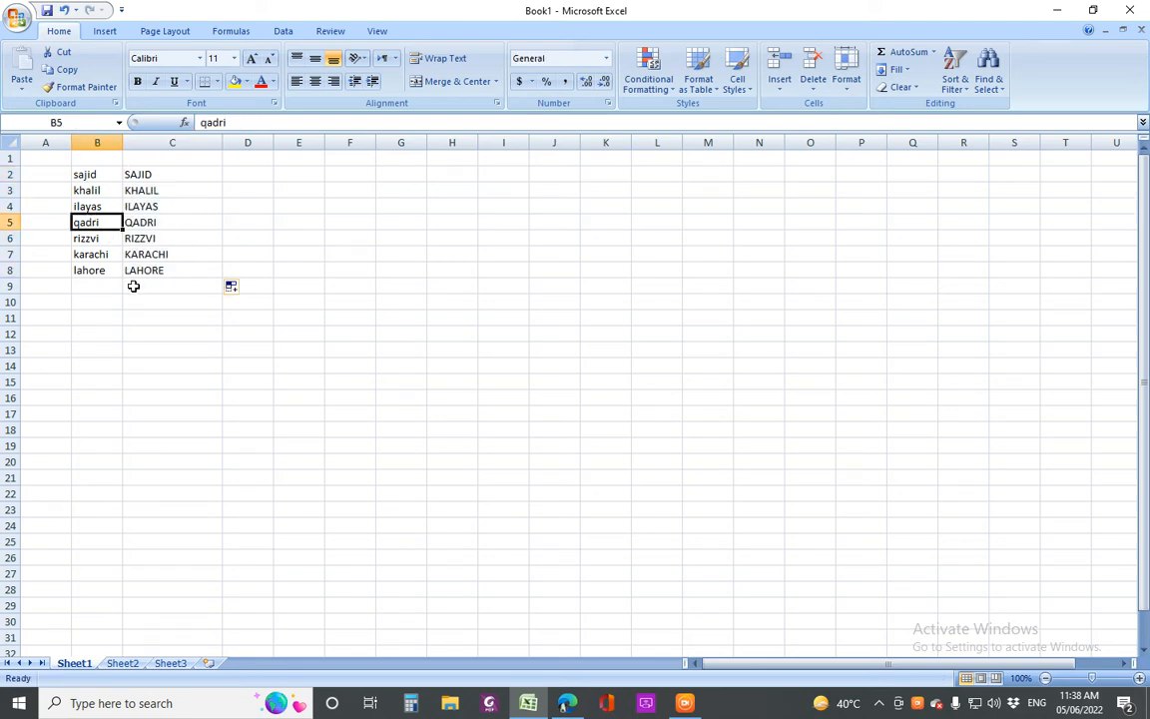
left_click_drag(142, 170, 168, 270)
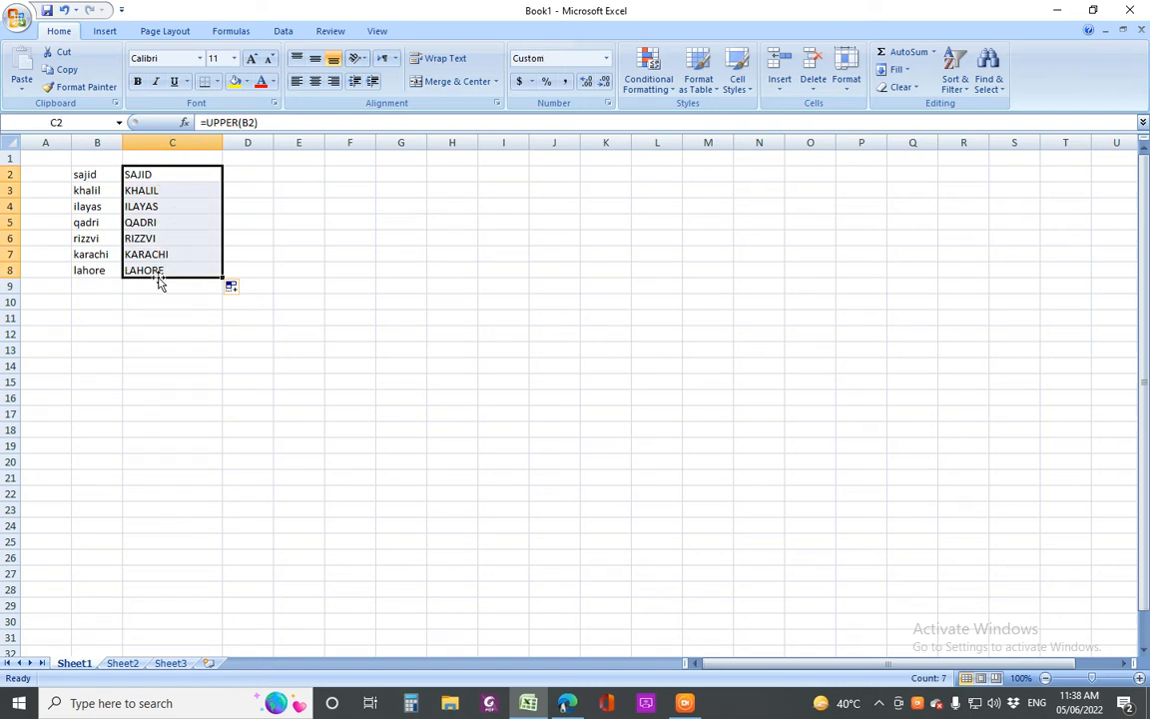
left_click(247, 173)
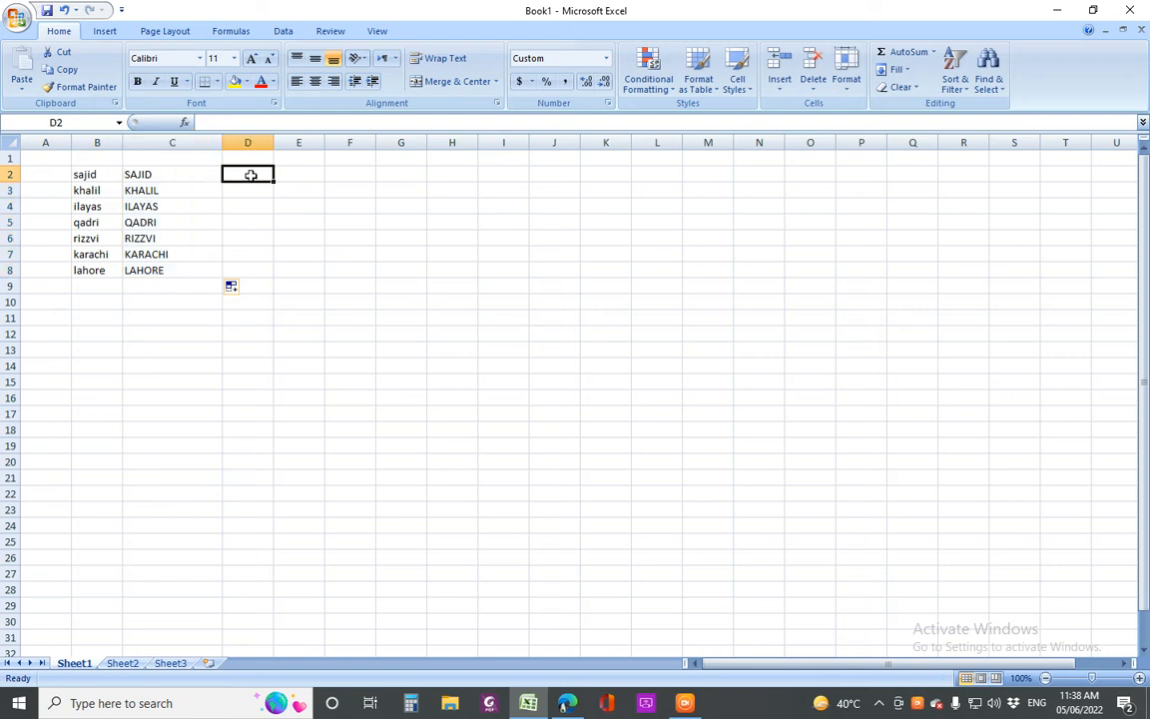
left_click(173, 174)
left_click_drag(174, 175, 184, 264)
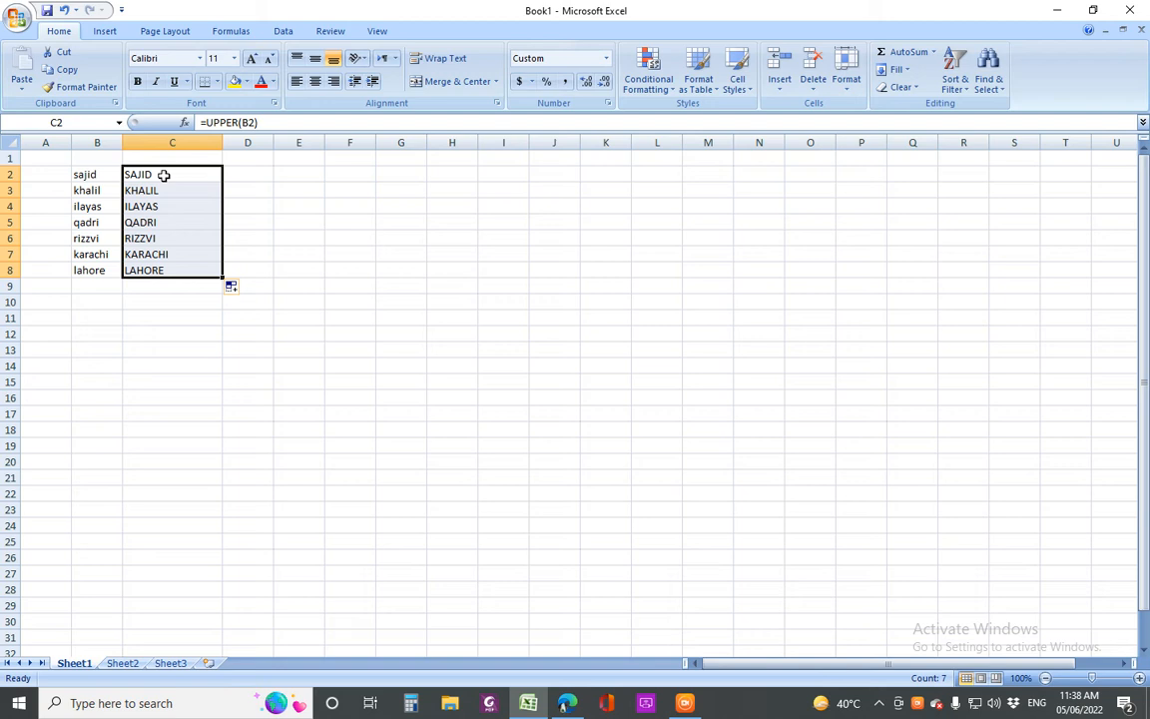
left_click_drag(164, 174, 175, 266)
left_click(247, 176)
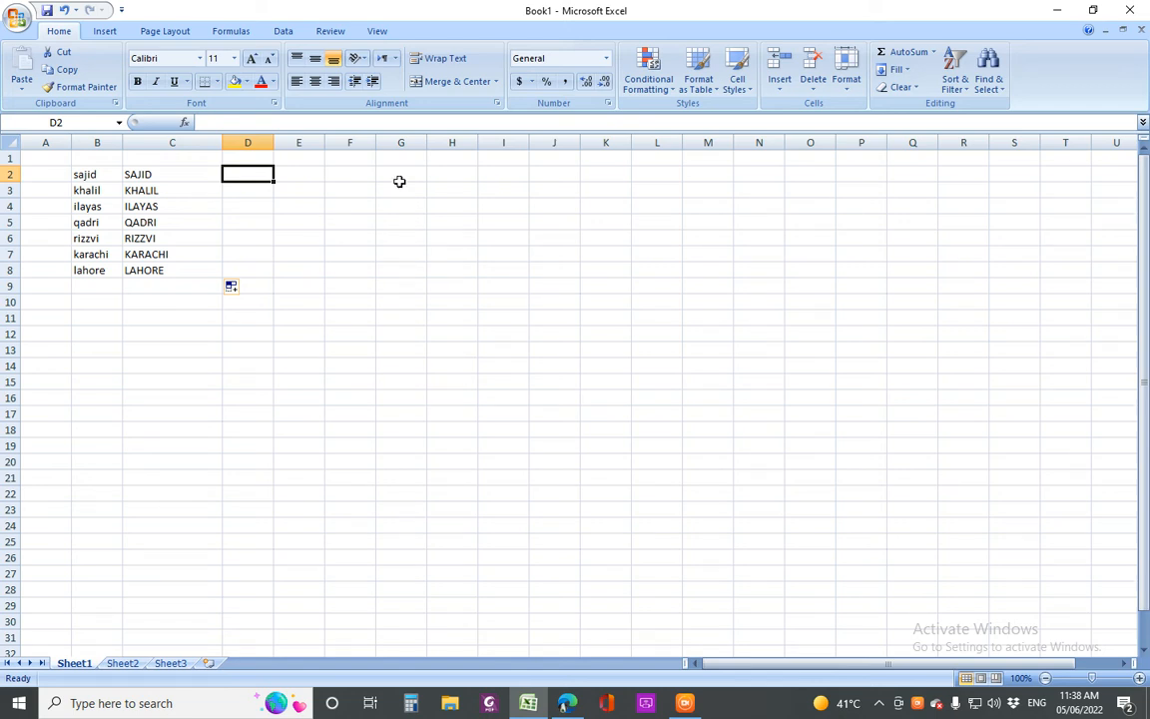
Enter =LOWER(C2) in D2 to turn the capitalised name back to lowercase
type("=")
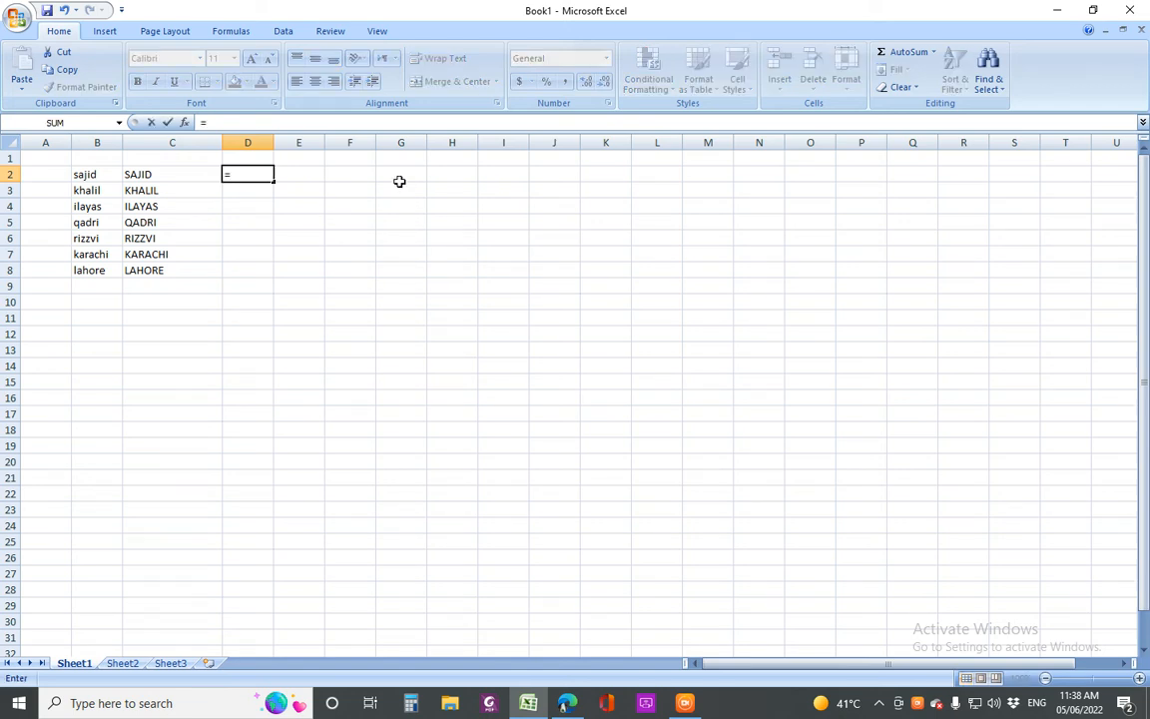
type("lo")
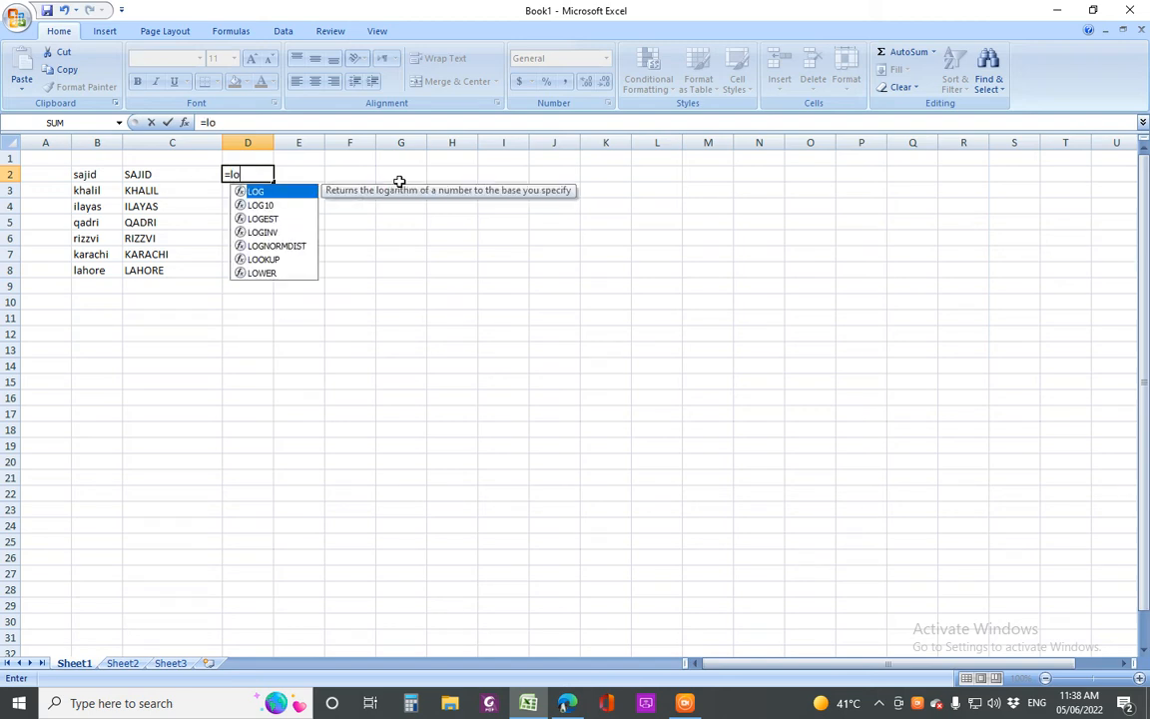
type("w")
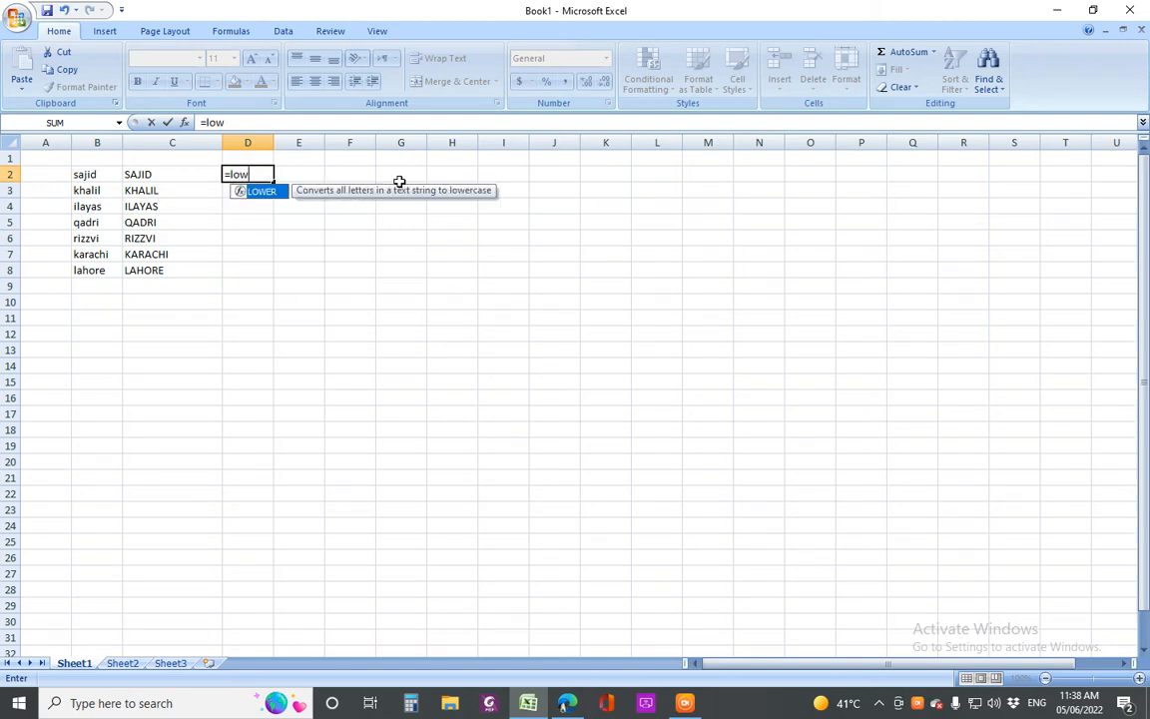
type("er(")
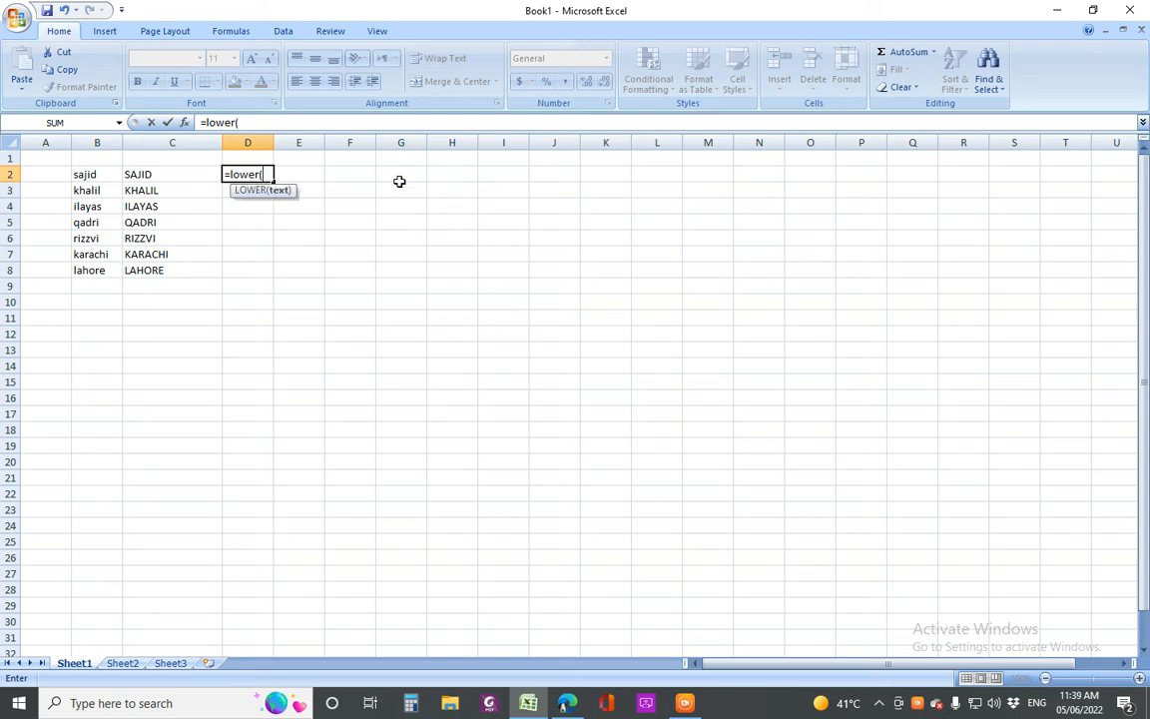
left_click(177, 175)
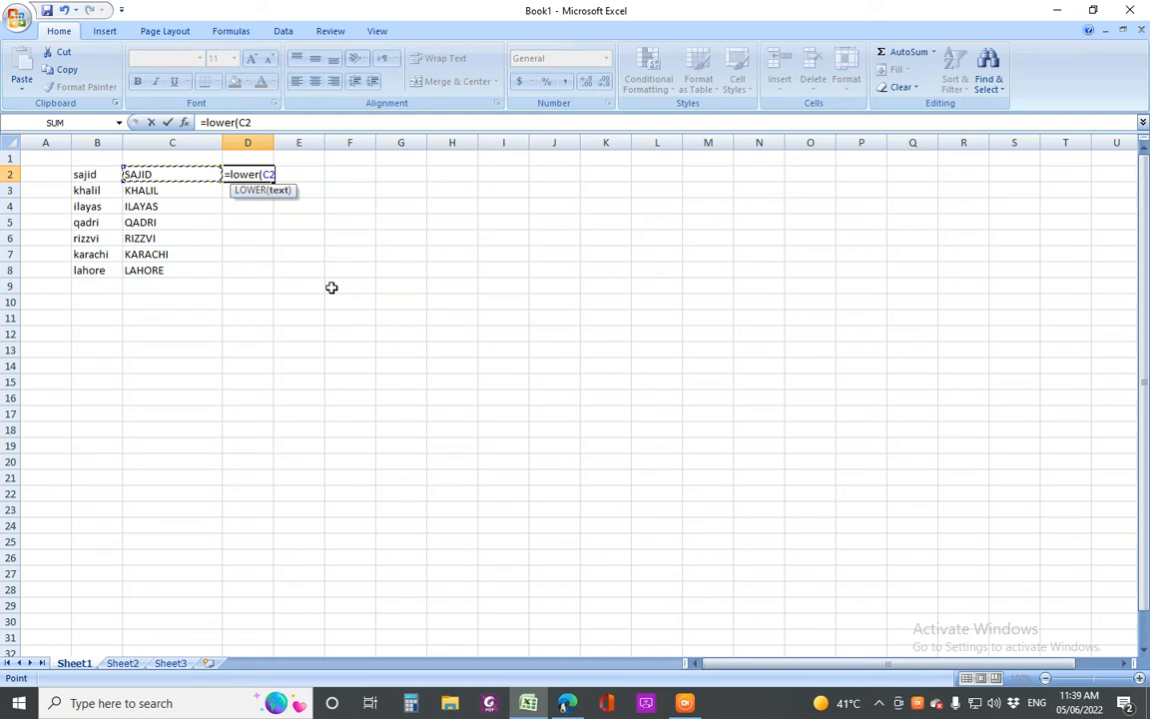
key("Return")
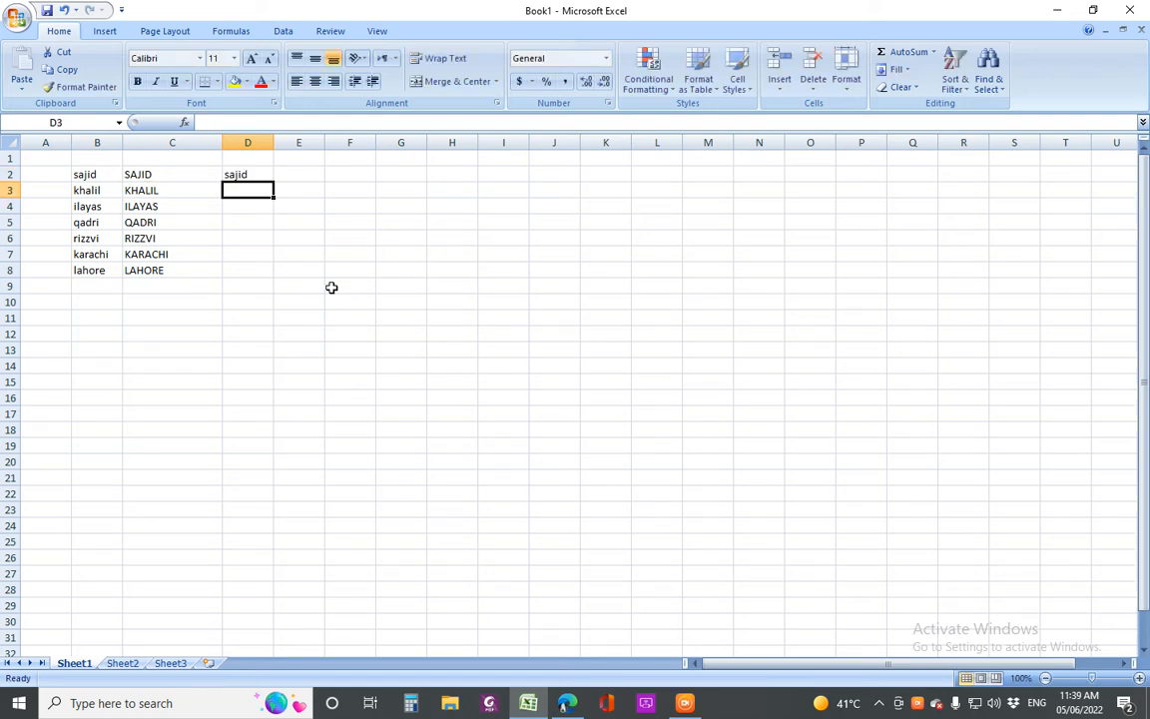
Fill the LOWER formula from D2 down to D8
left_click(261, 176)
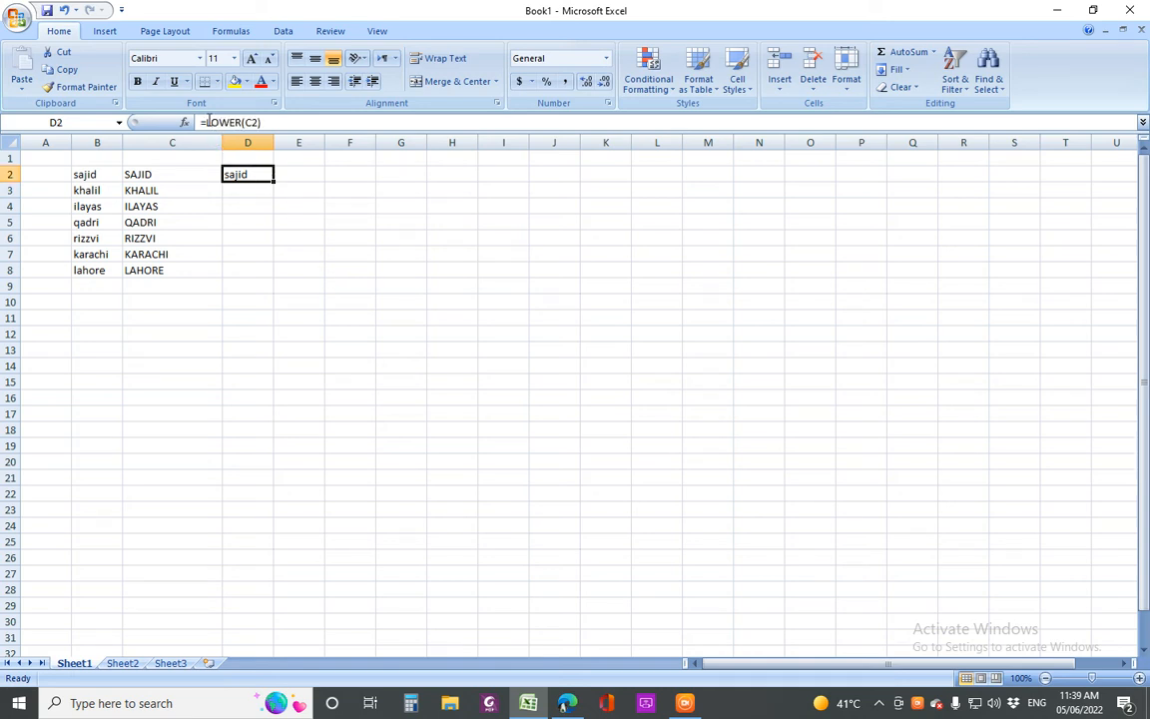
left_click_drag(206, 122, 242, 122)
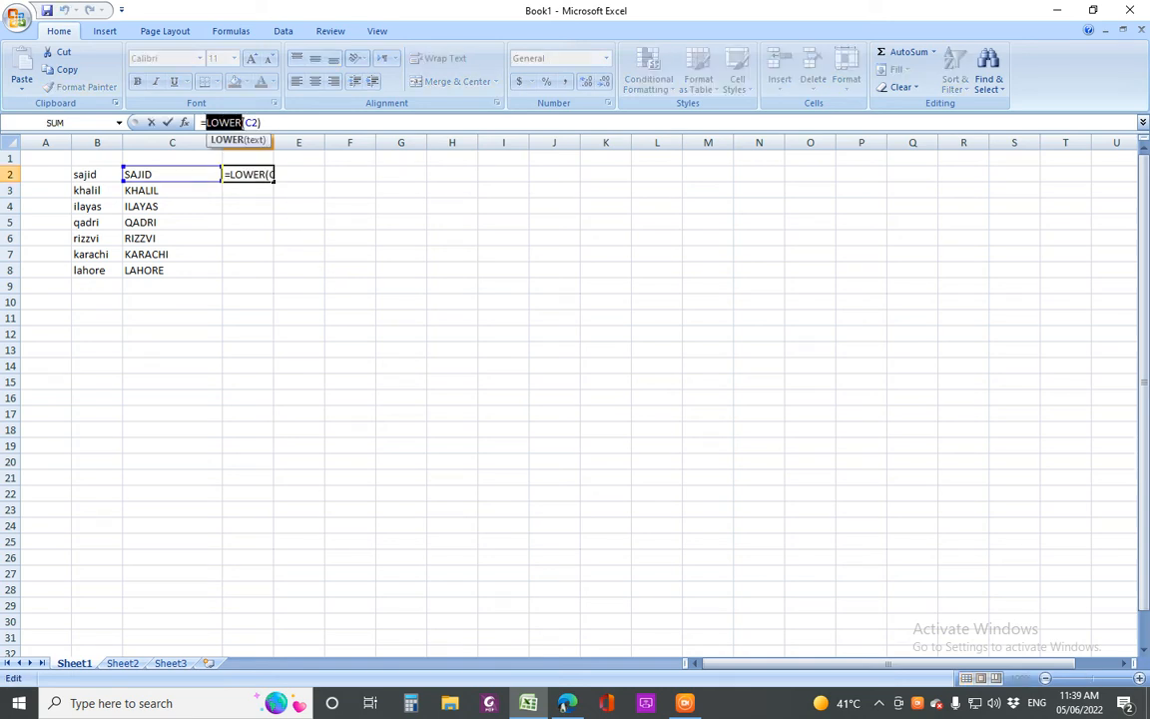
key("Return")
left_click(240, 175)
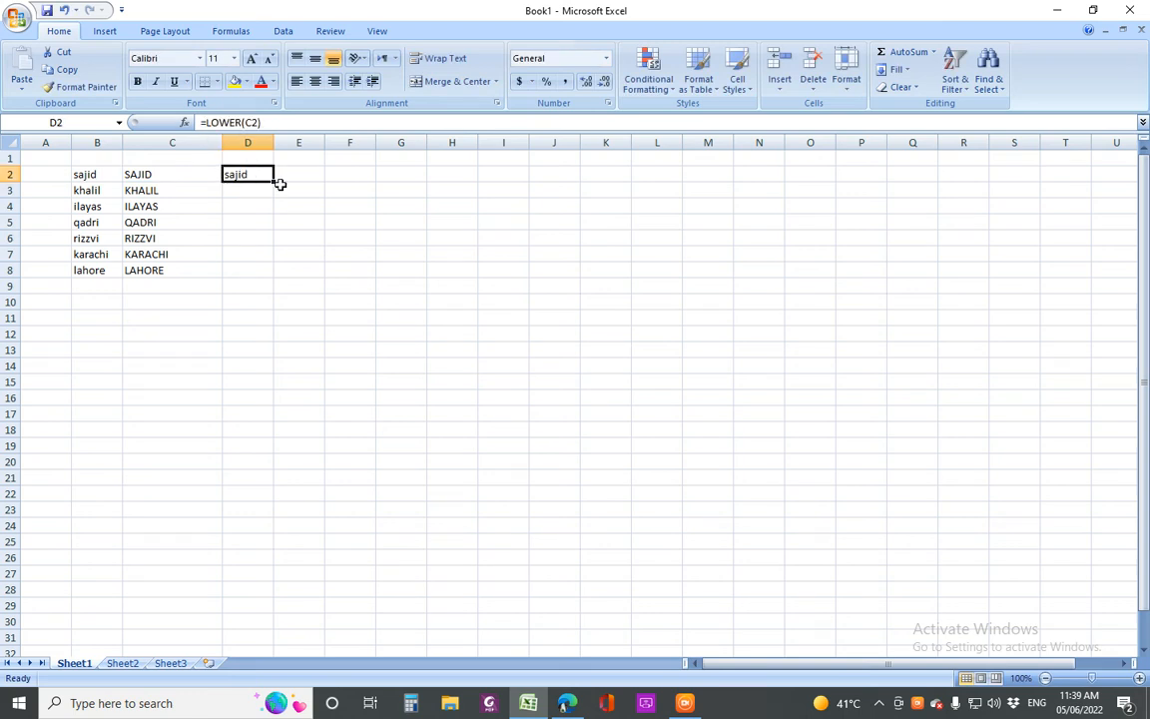
left_click_drag(273, 181, 270, 274)
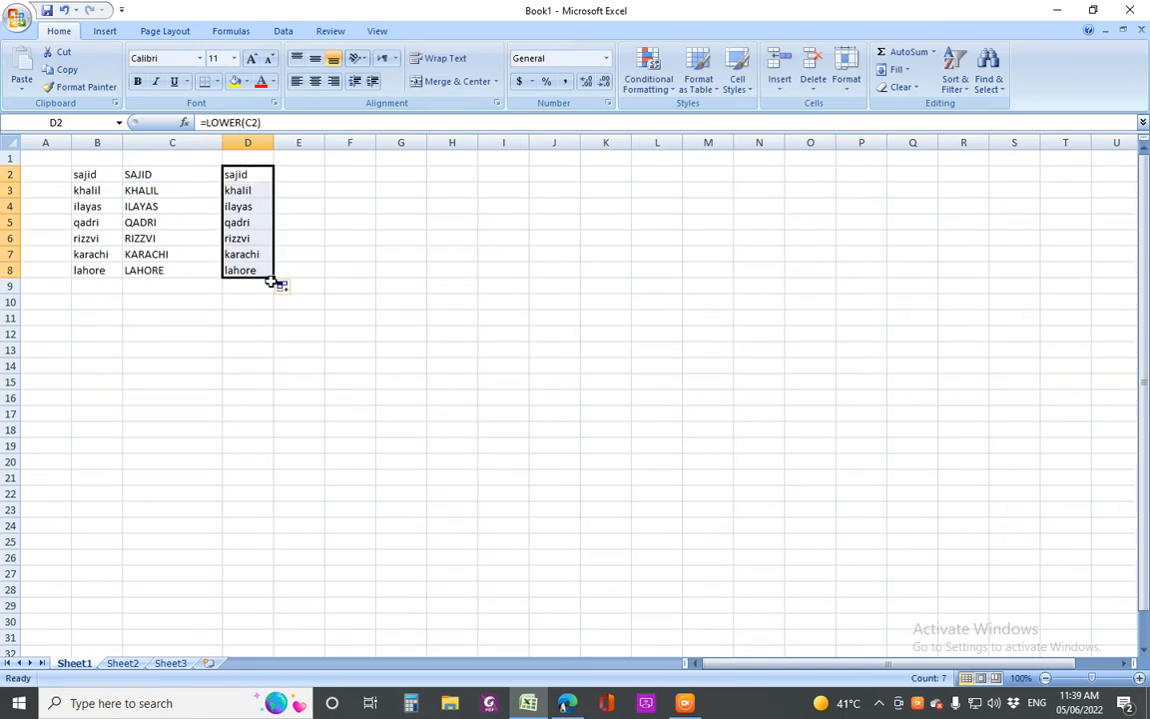
left_click(238, 176)
left_click_drag(237, 176, 239, 264)
left_click(239, 173)
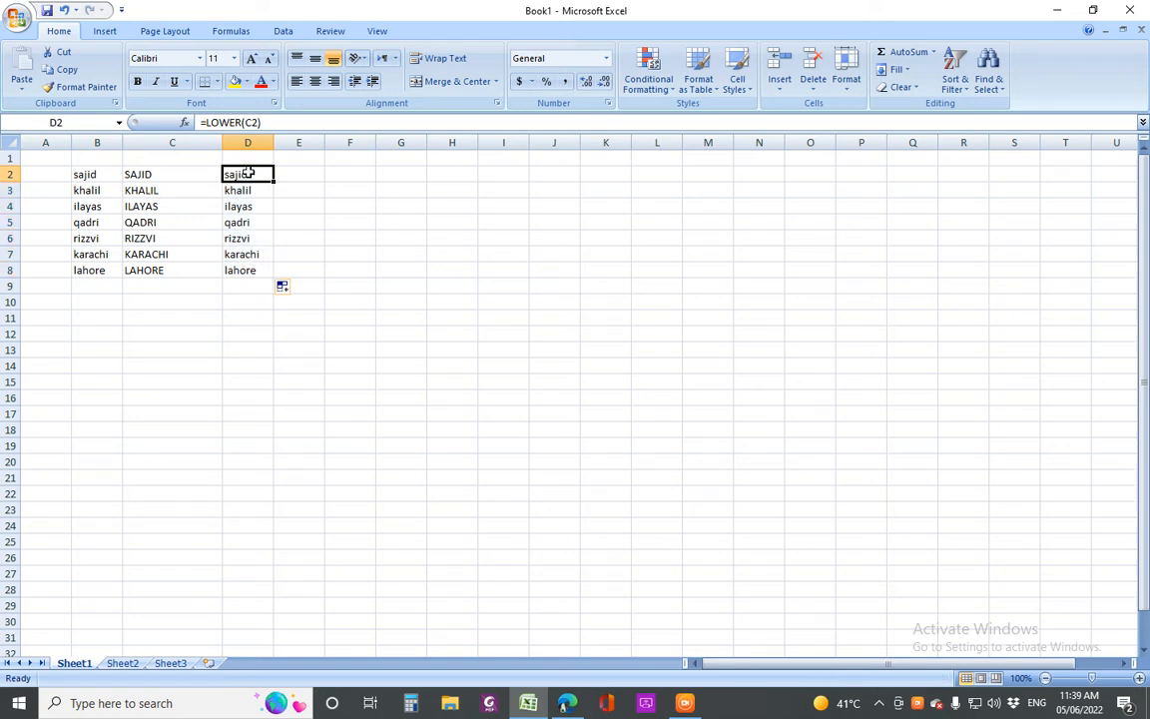
left_click_drag(274, 181, 262, 273)
Extend lahore, LAHORE and lahore in B8, C8 and D8 down to row 26
left_click(159, 173)
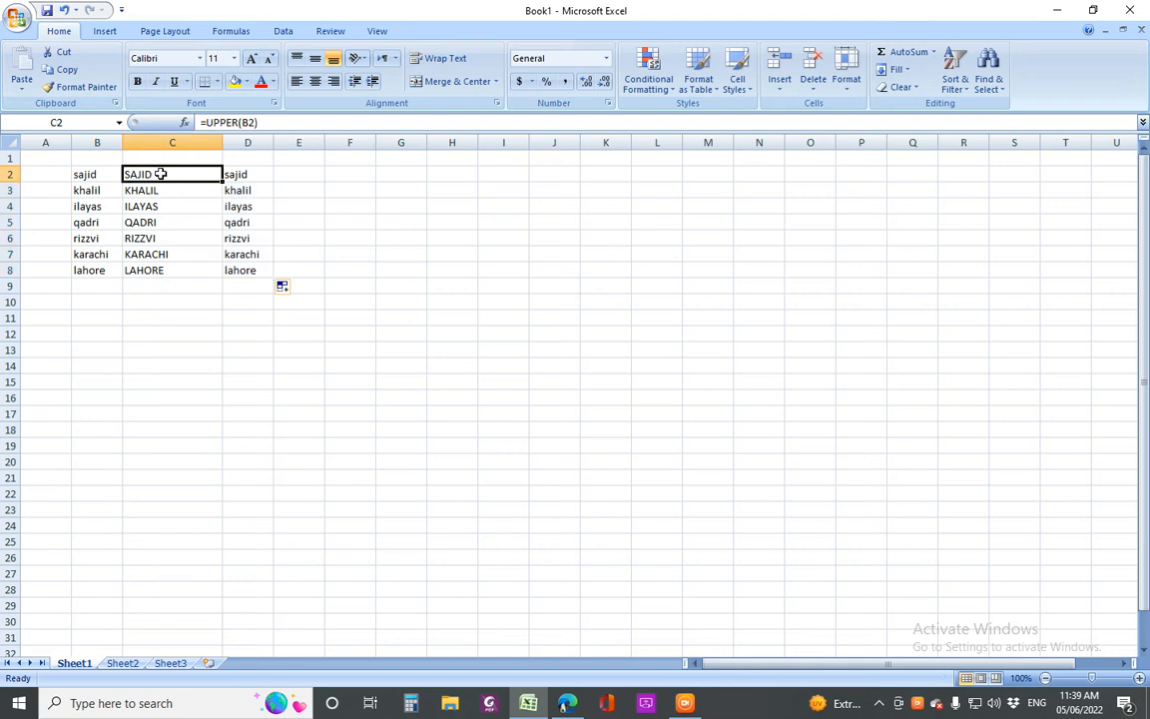
left_click(105, 271)
left_click_drag(122, 278, 103, 561)
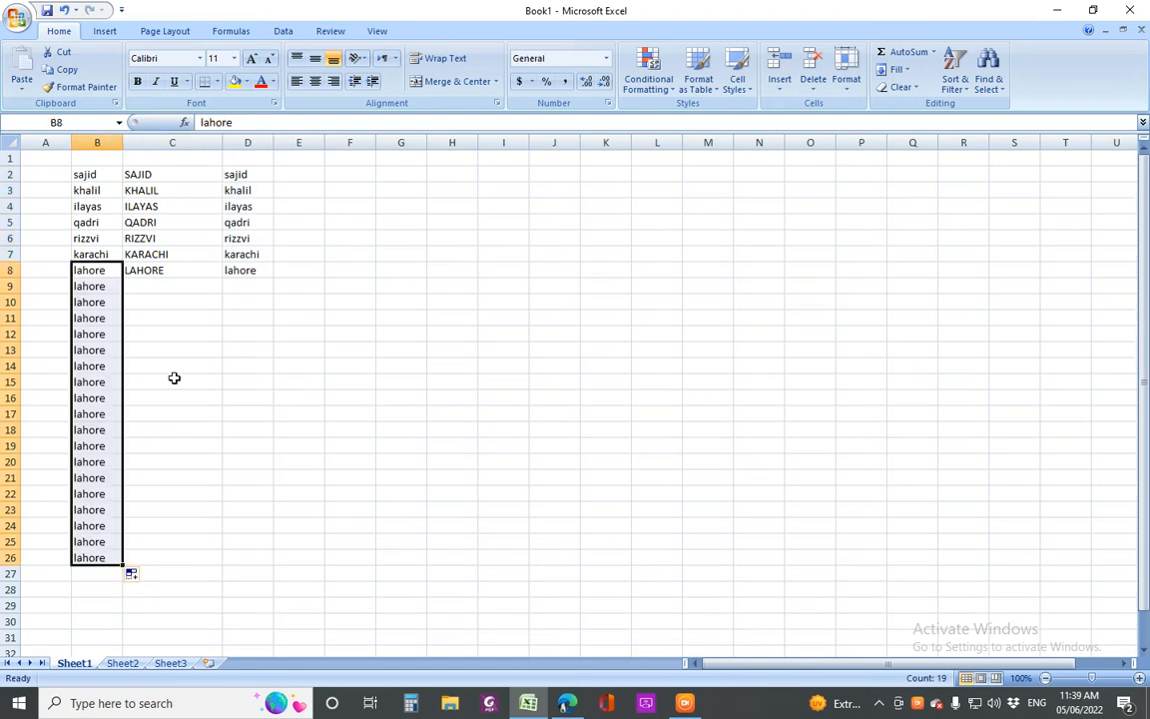
left_click(200, 271)
left_click_drag(221, 277, 167, 560)
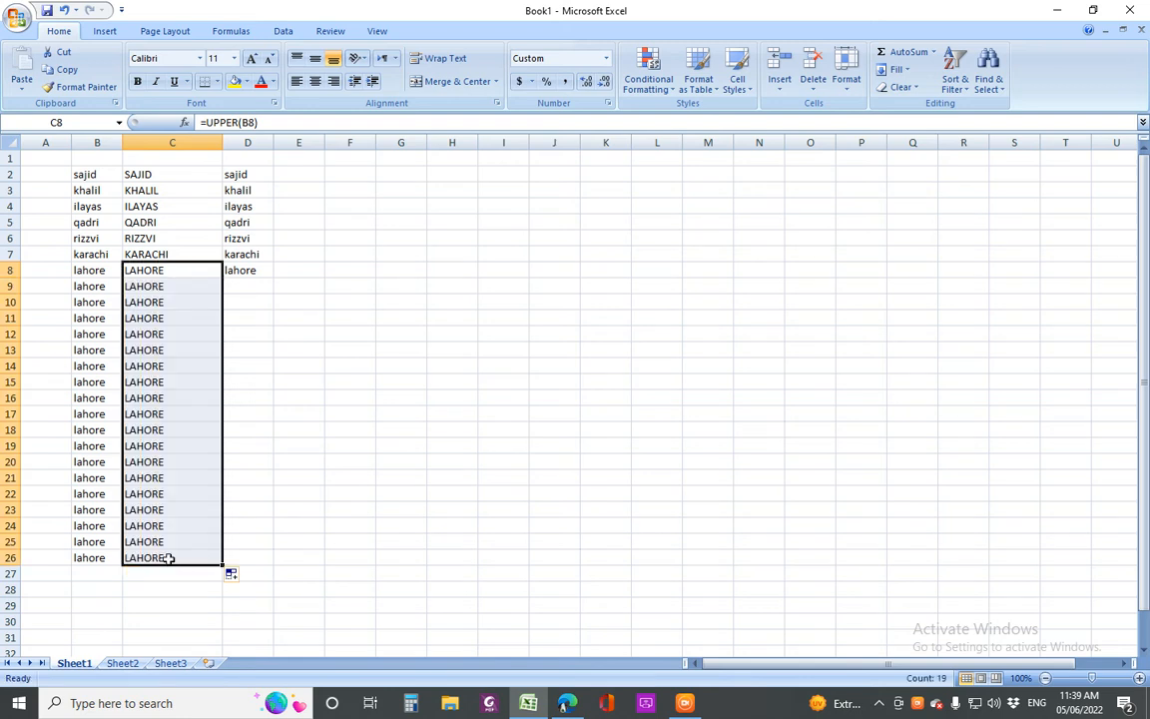
left_click(261, 270)
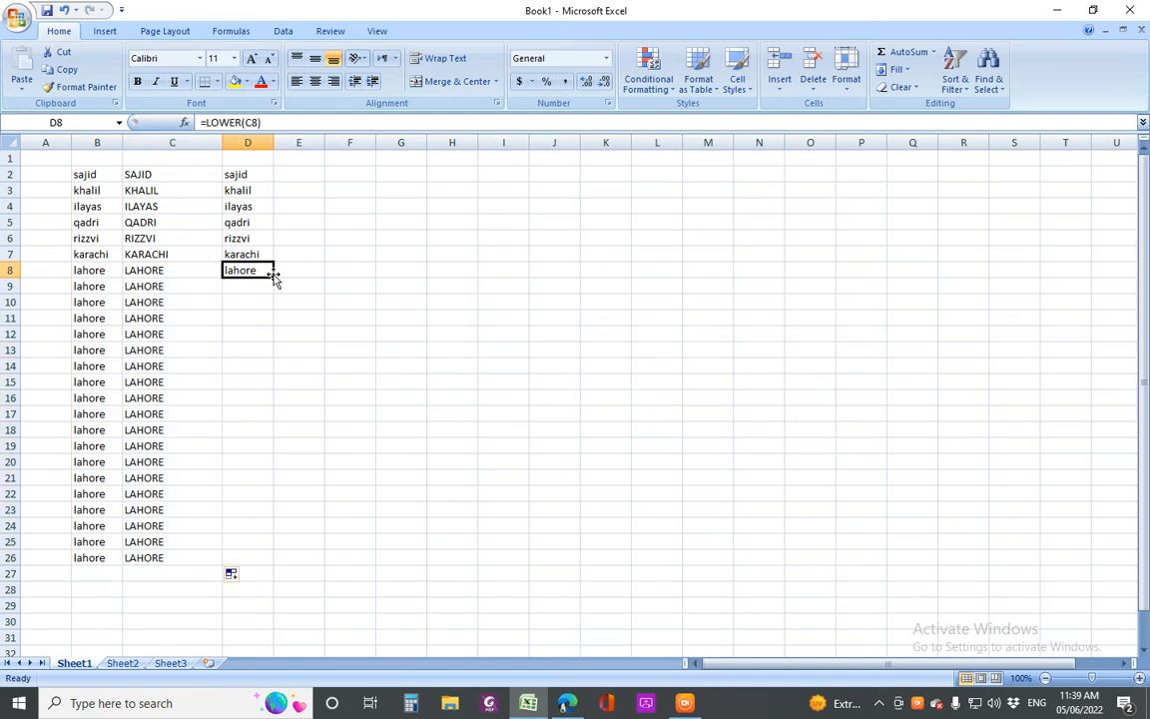
left_click_drag(273, 276, 255, 565)
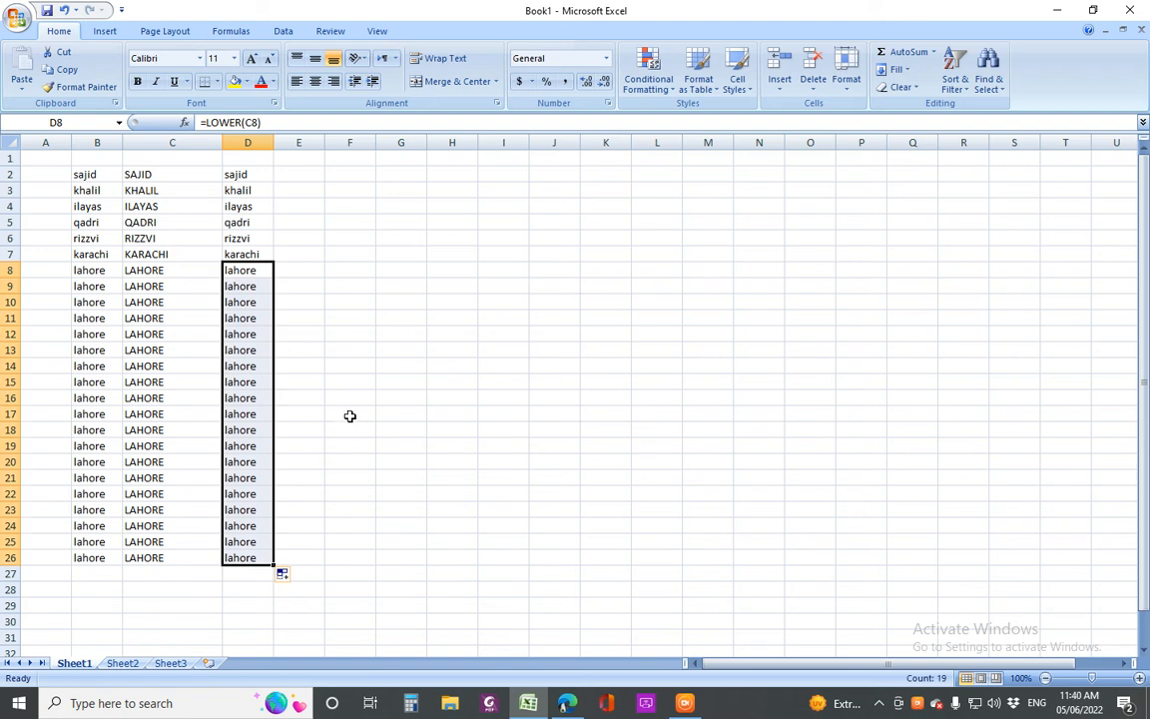
left_click(369, 330)
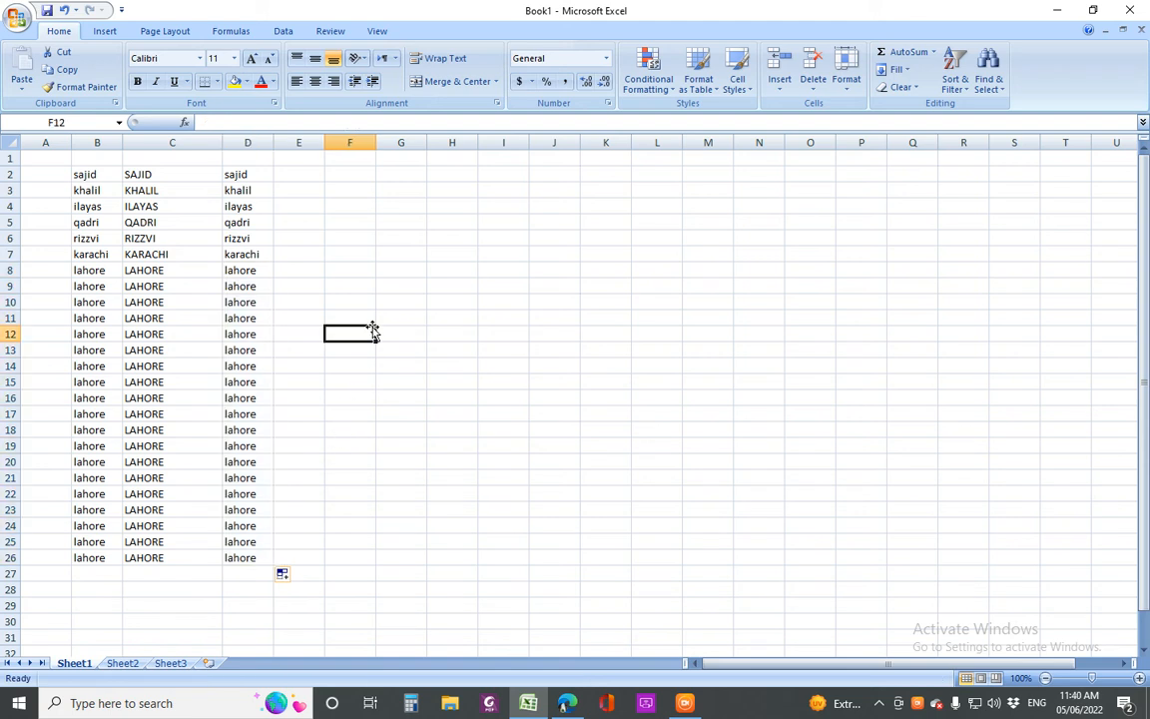
Review the filled columns, cancelling an accidental cell move, and go to Sheet2
left_click(145, 271)
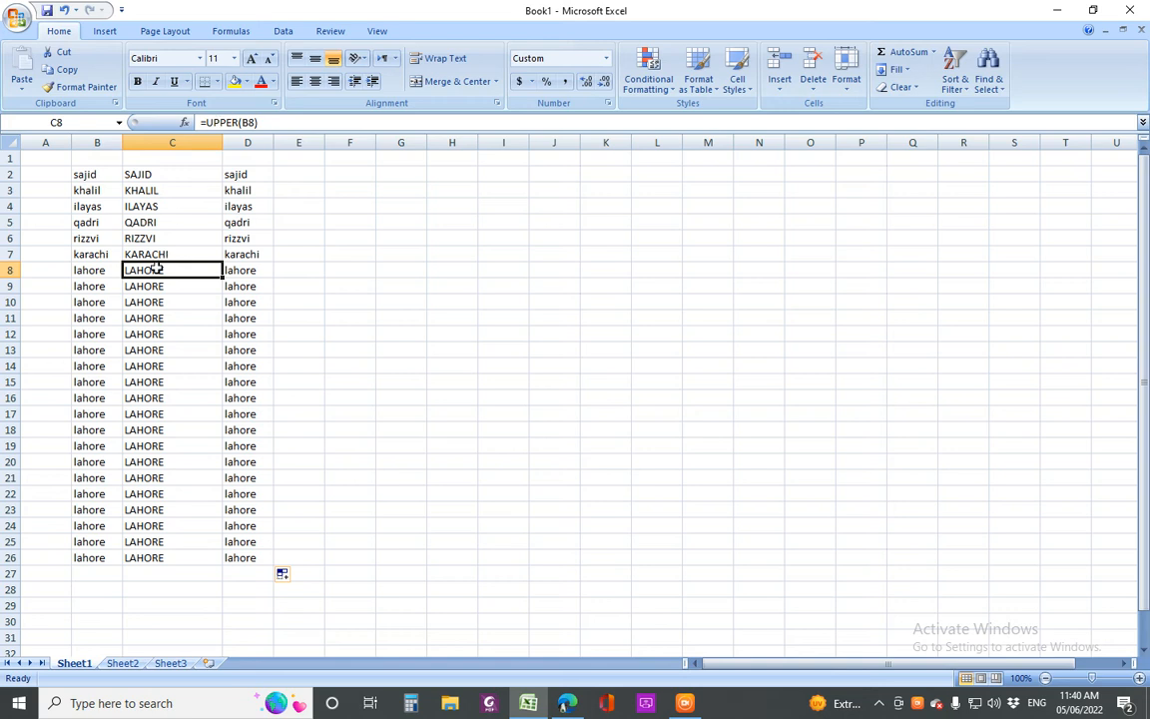
mouse_move(157, 270)
left_mouse_down()
mouse_move(145, 277)
mouse_move(110, 446)
mouse_move(160, 419)
mouse_move(165, 256)
left_mouse_up()
left_click(608, 393)
left_click(239, 175)
left_click(243, 239)
left_click_drag(239, 287, 228, 559)
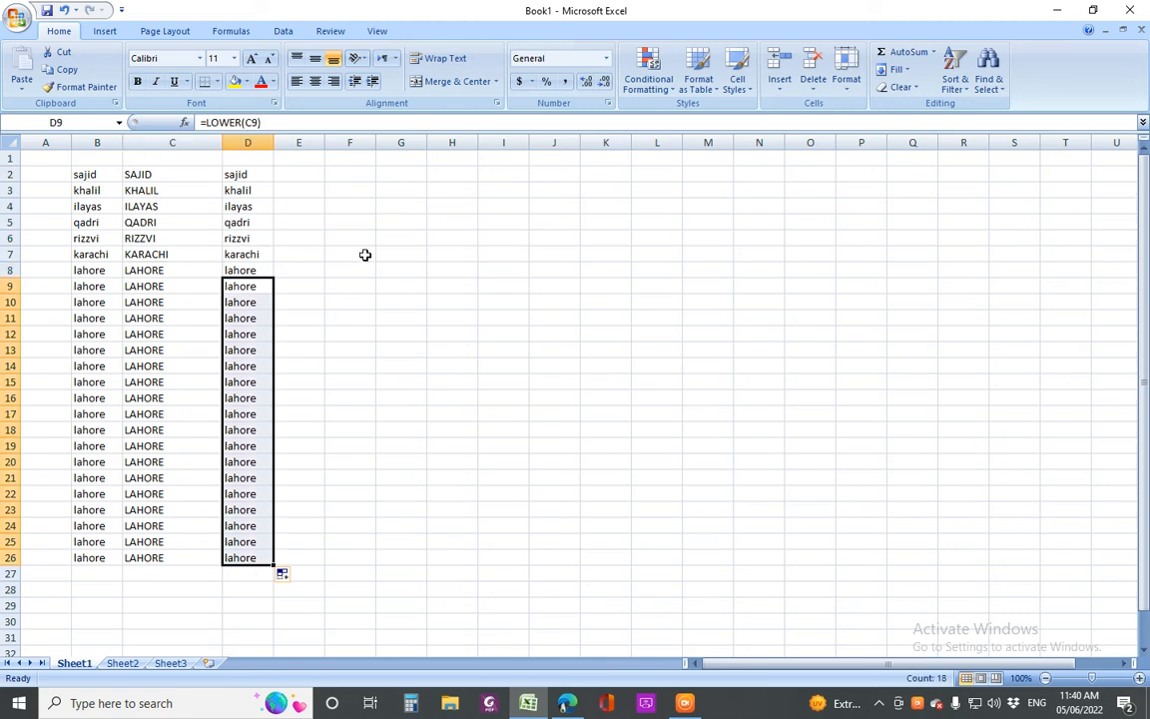
left_click(131, 665)
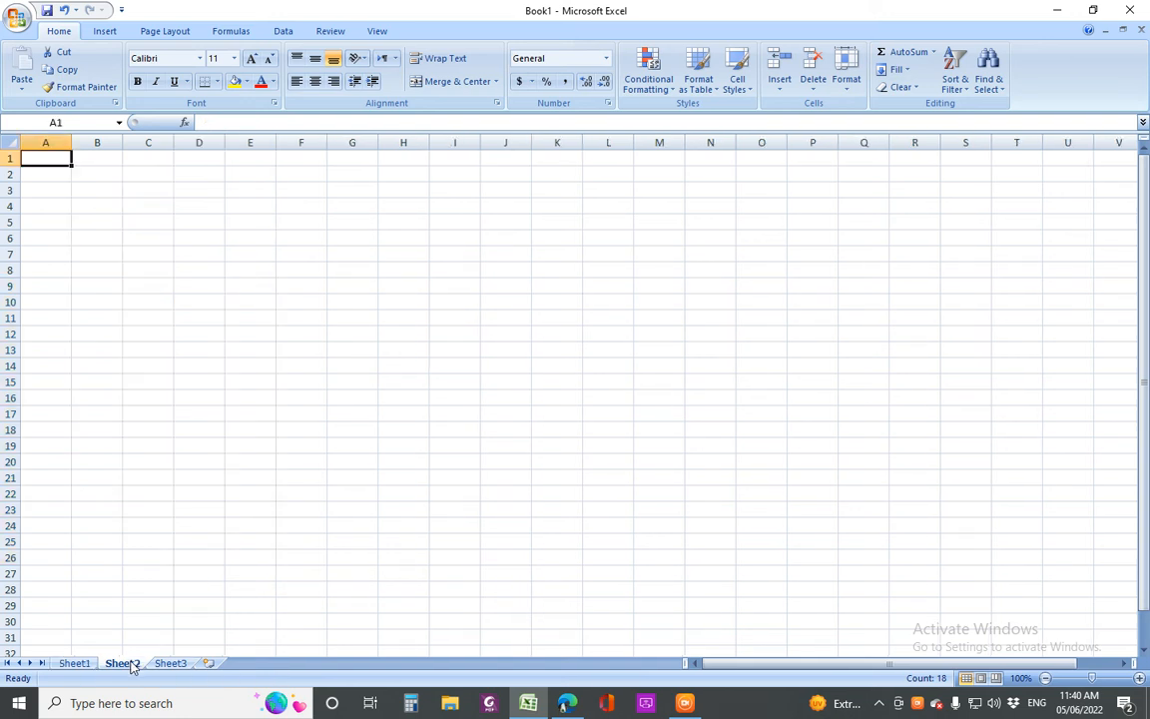
Widen column C and enter a 13-digit ID number in C2
left_click(150, 175)
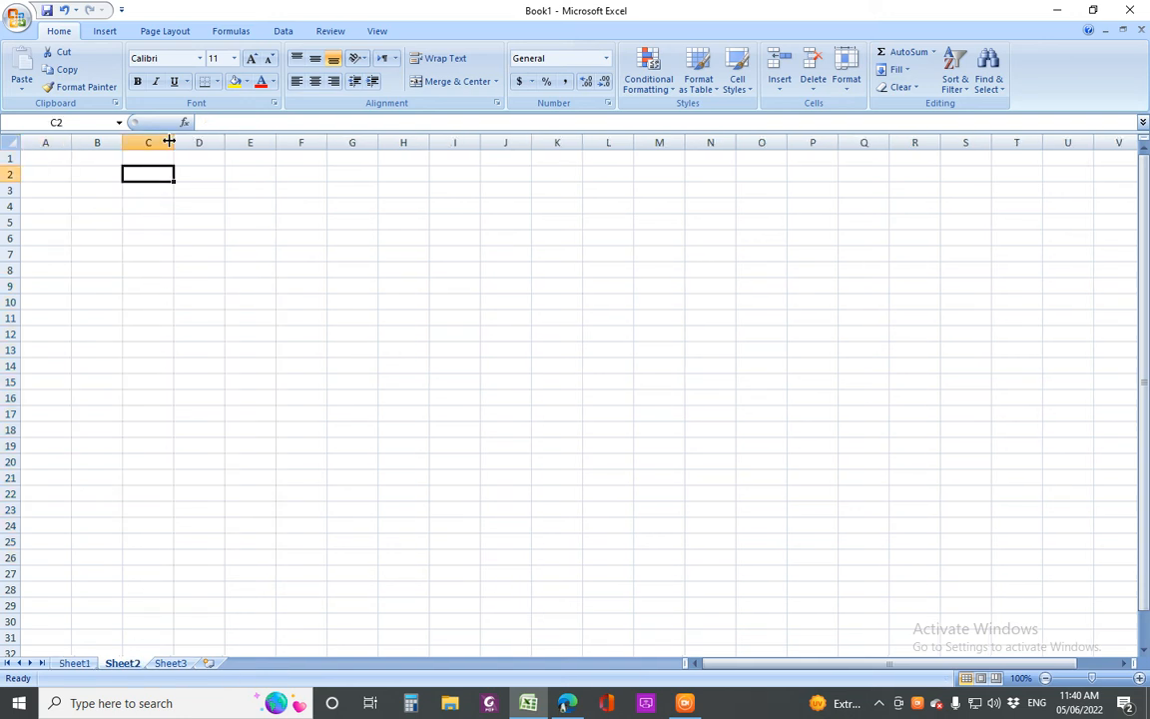
left_click_drag(197, 142, 273, 143)
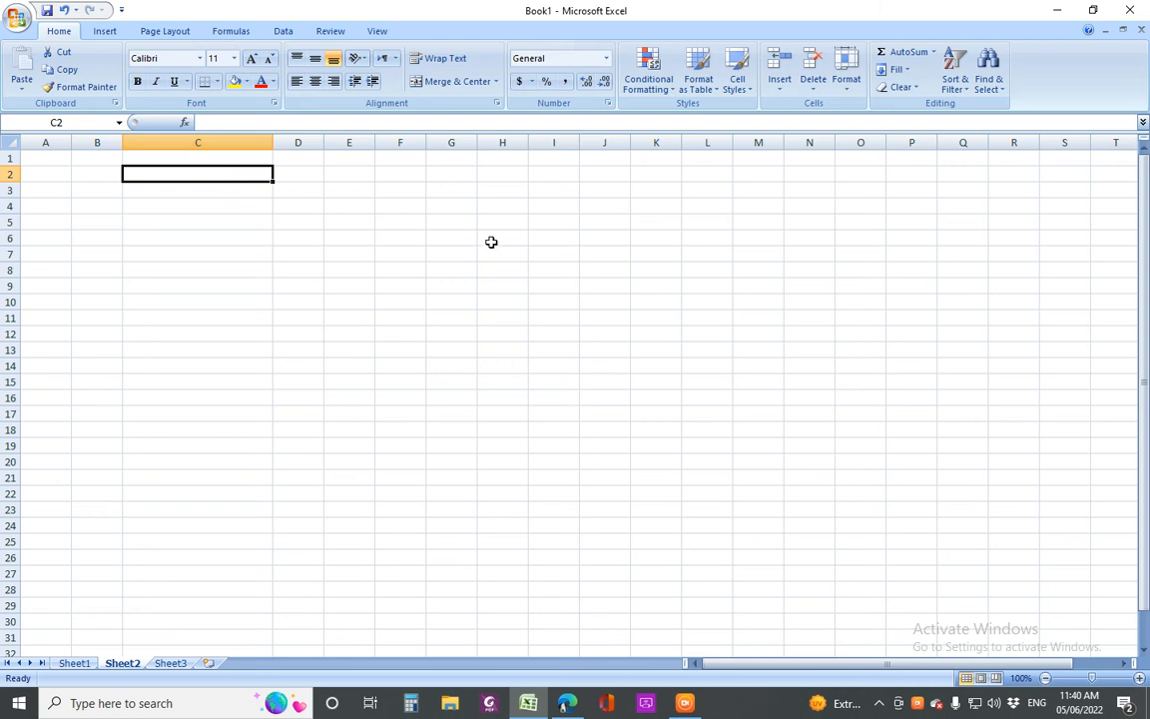
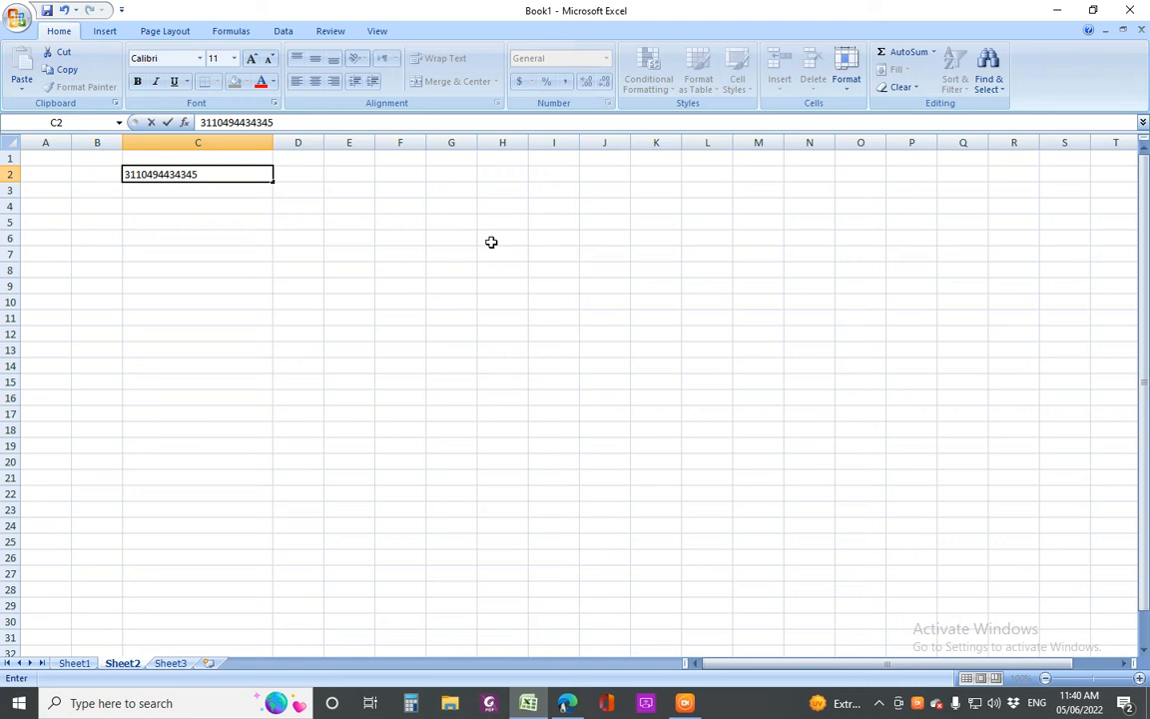
key("Return")
key("Up")
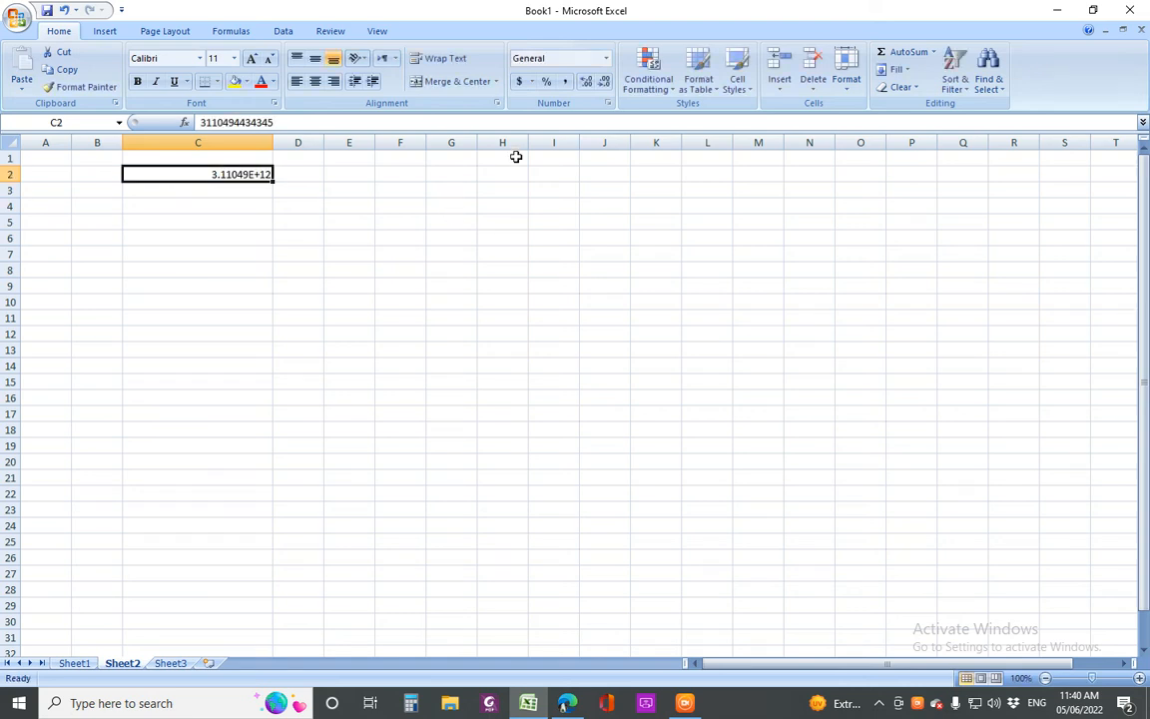
Format C2 as Number with no decimals and fill it down to C18
left_click(606, 58)
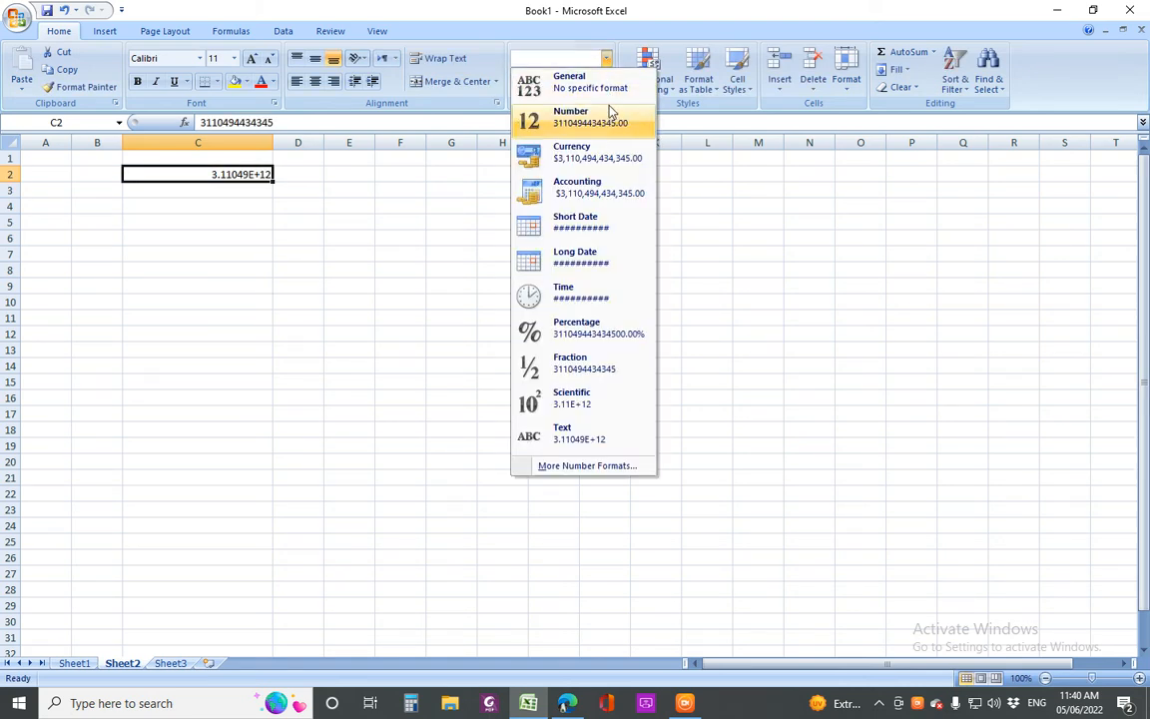
left_click(608, 117)
left_click(604, 81)
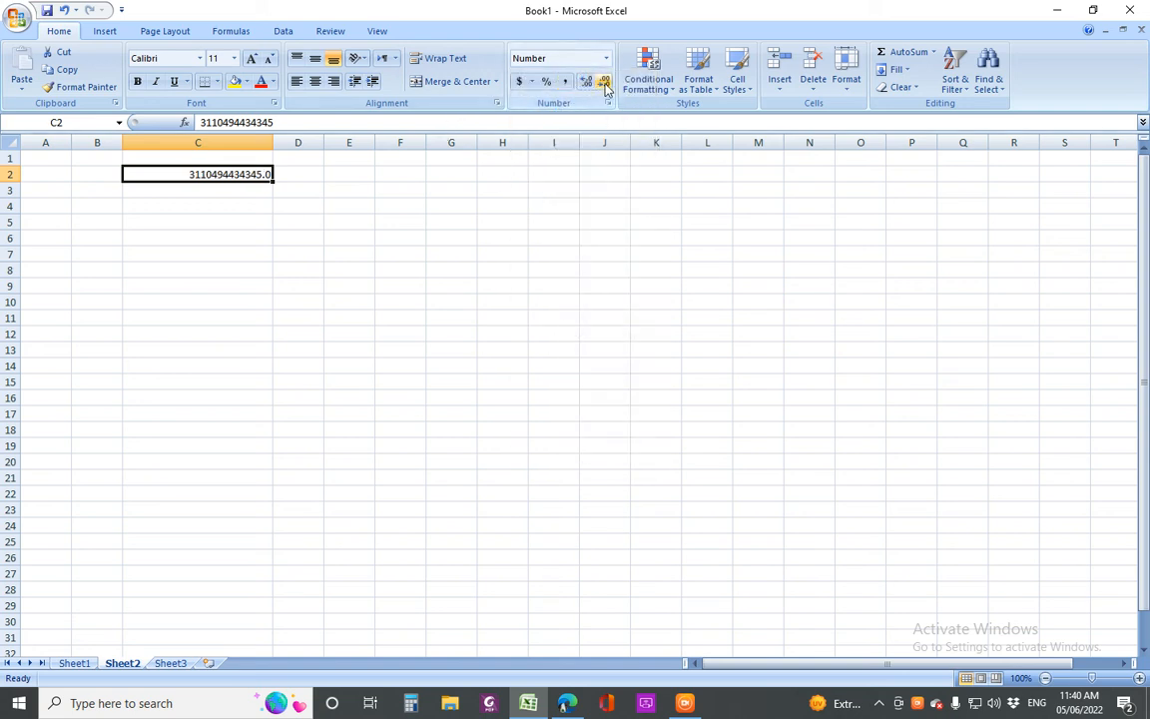
left_click(604, 82)
left_click_drag(272, 181, 273, 436)
left_click(362, 428)
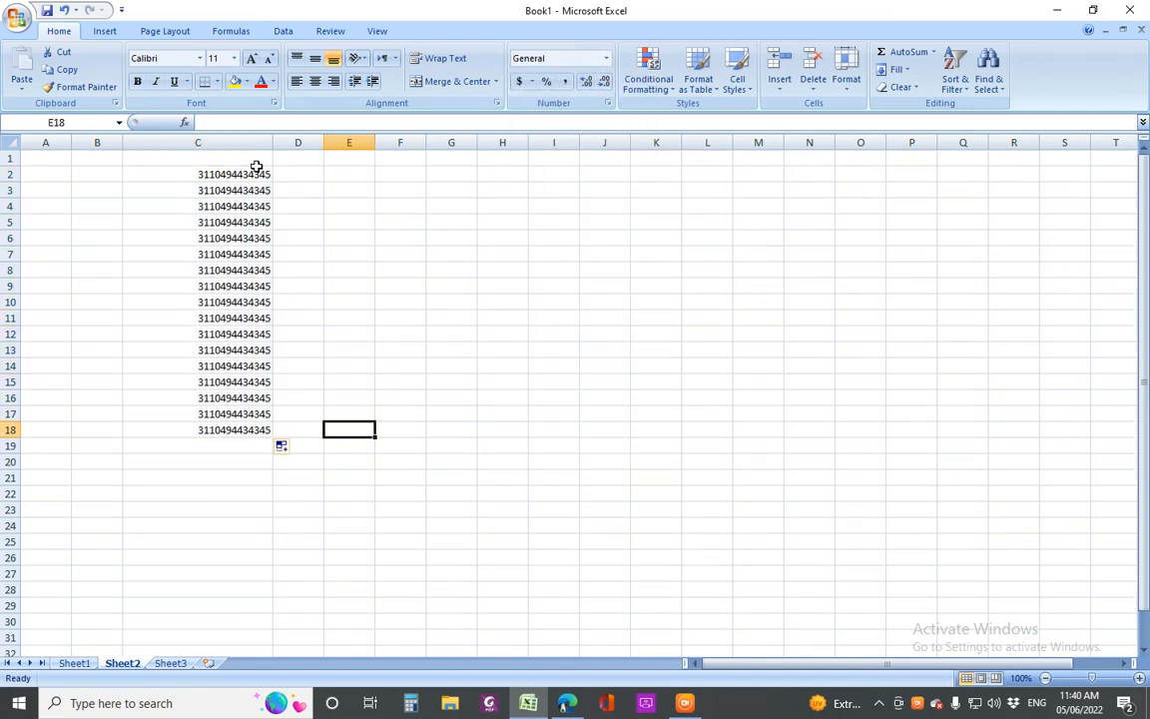
left_click_drag(248, 175, 241, 429)
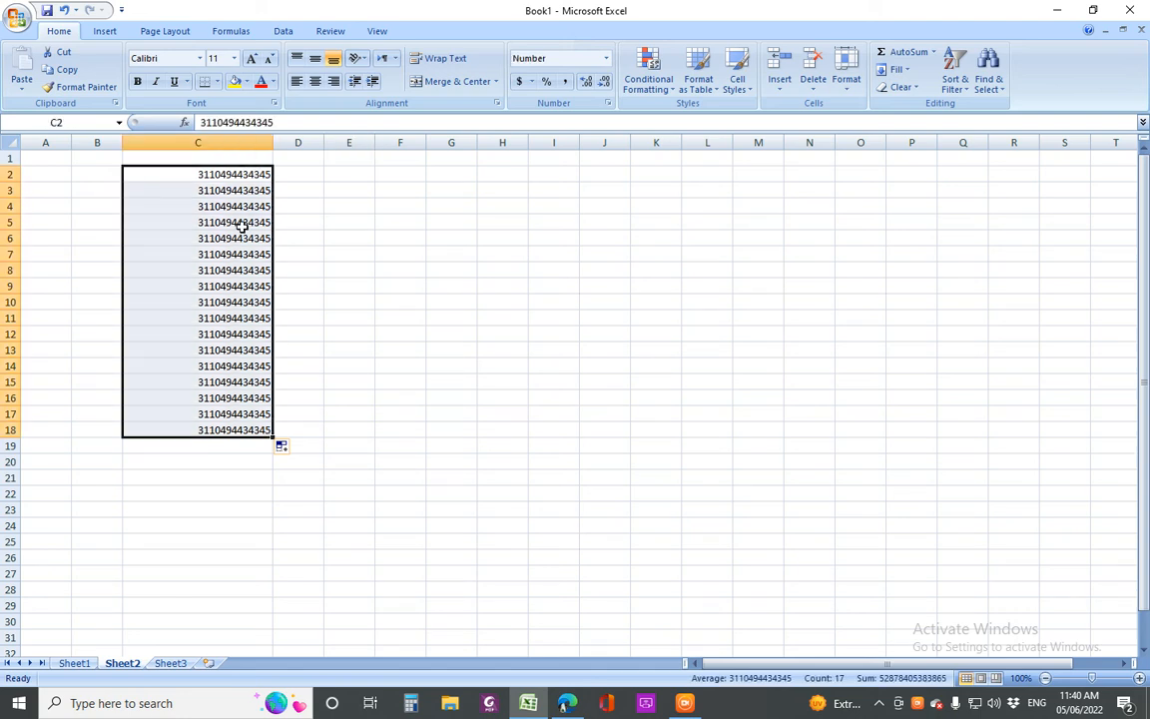
Insert dashes into C2's ID to split it into 5-7-1 digit groups
double_click(226, 175)
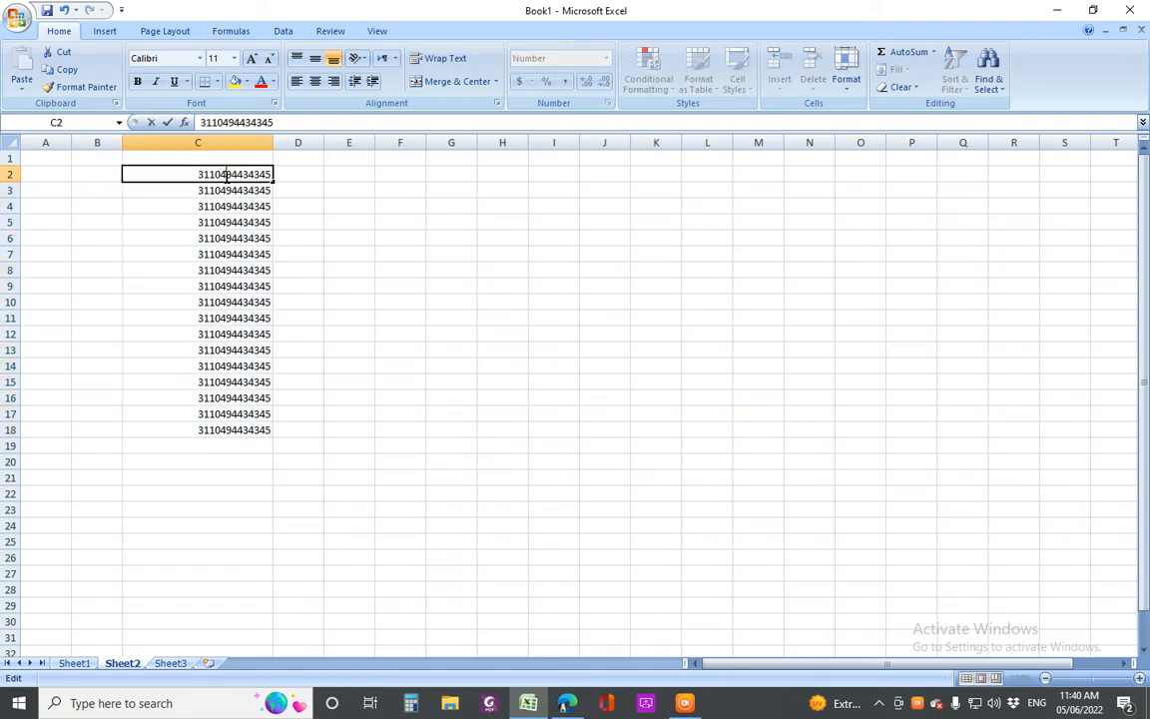
type("-")
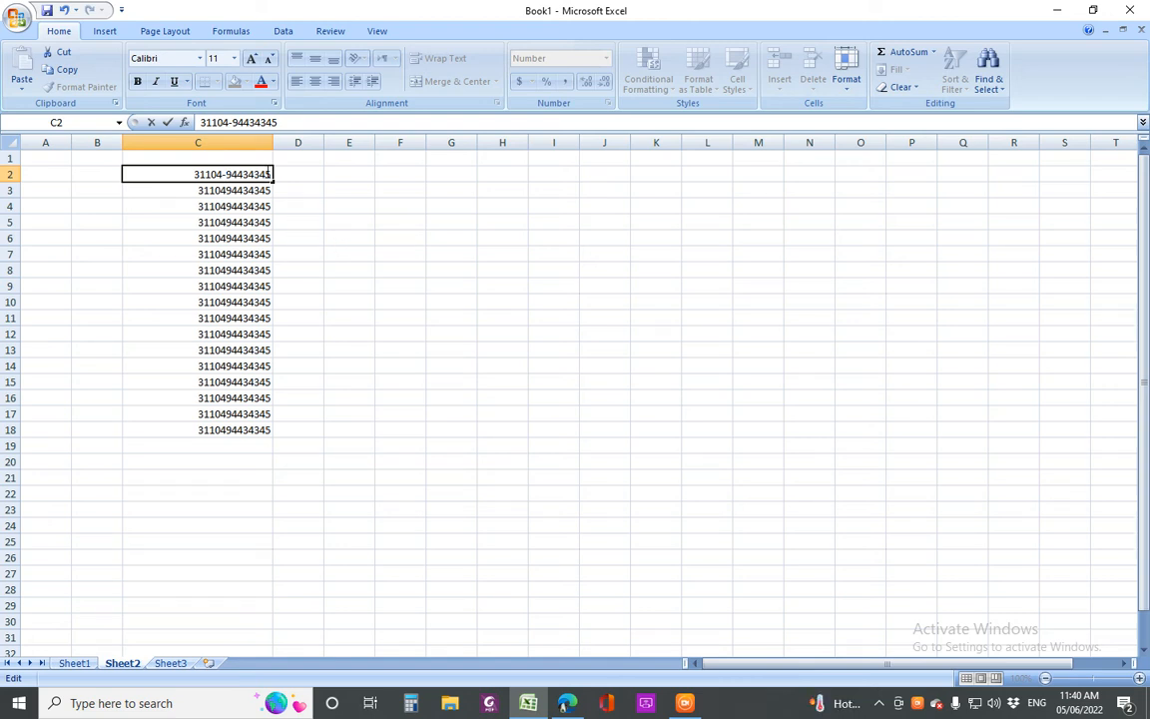
left_click(268, 175)
type("-")
left_click(258, 236)
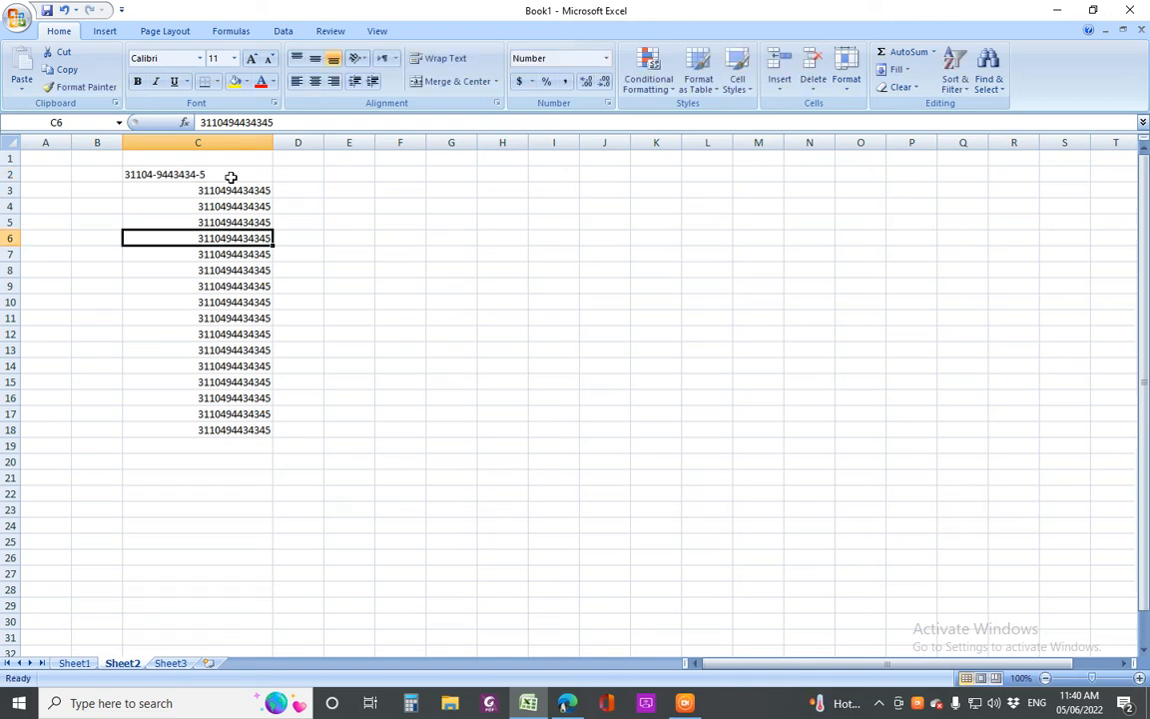
Select the remaining plain IDs in C3:C18
left_click(231, 177)
left_click(259, 191)
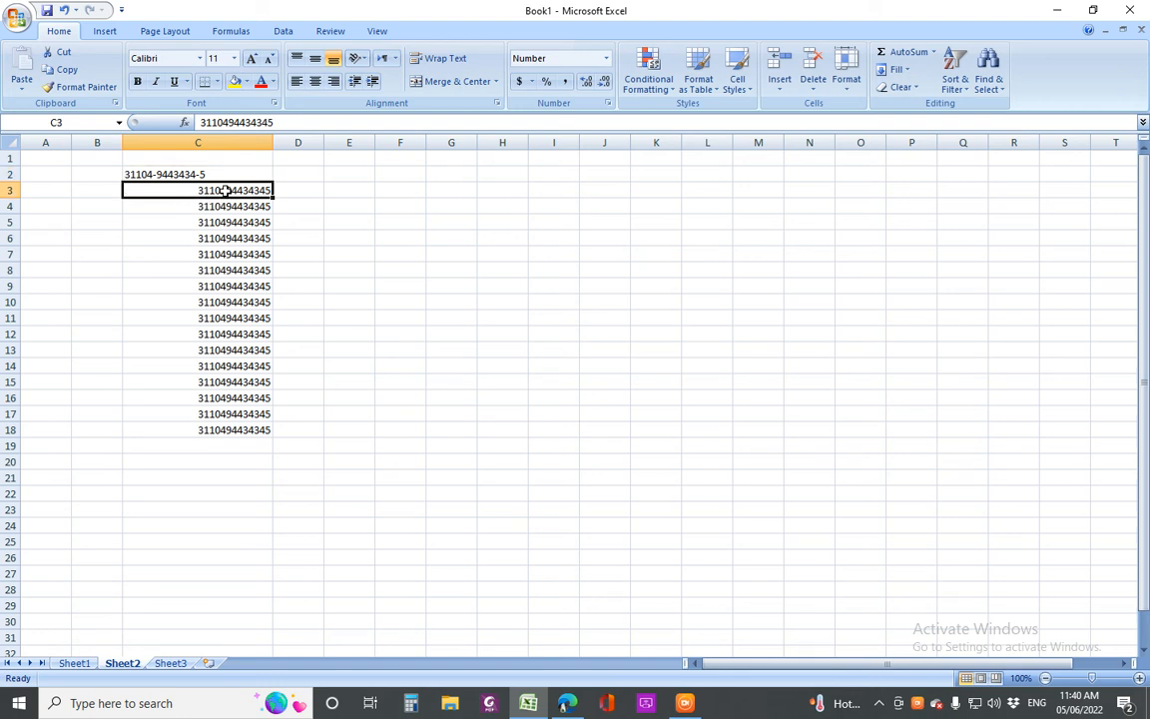
left_click(234, 301)
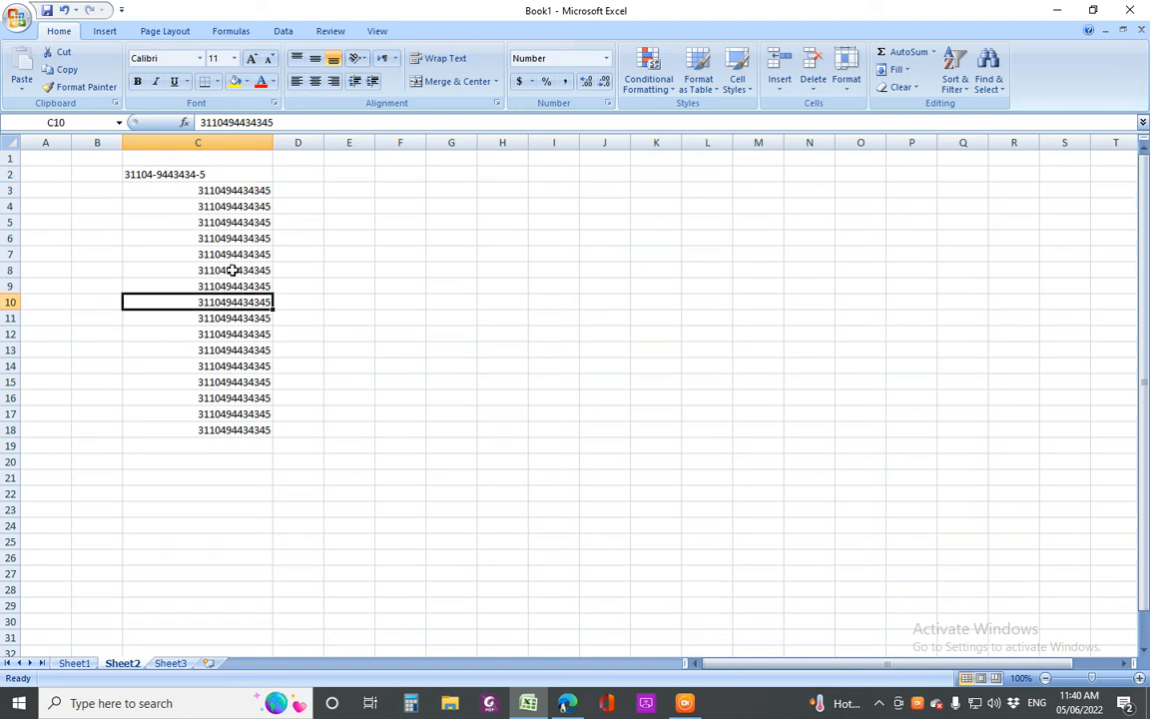
left_click_drag(216, 187, 218, 432)
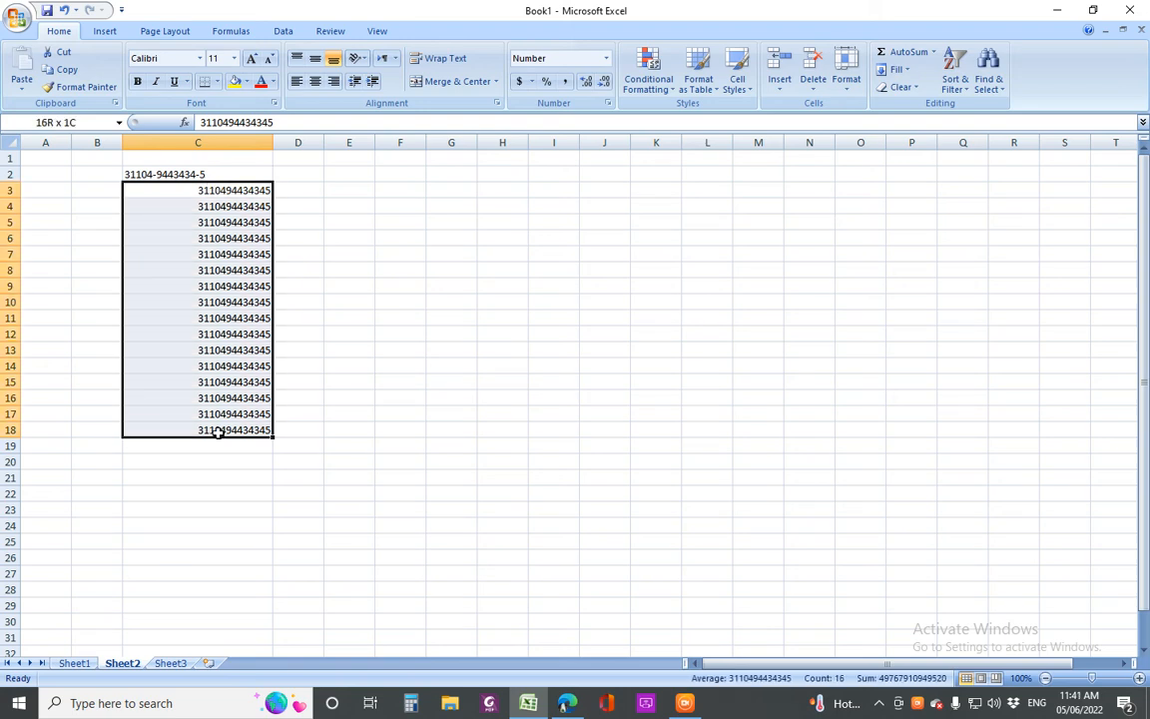
left_click_drag(219, 196, 209, 428)
left_click_drag(226, 190, 220, 436)
left_click_drag(227, 190, 229, 429)
left_click_drag(221, 190, 243, 429)
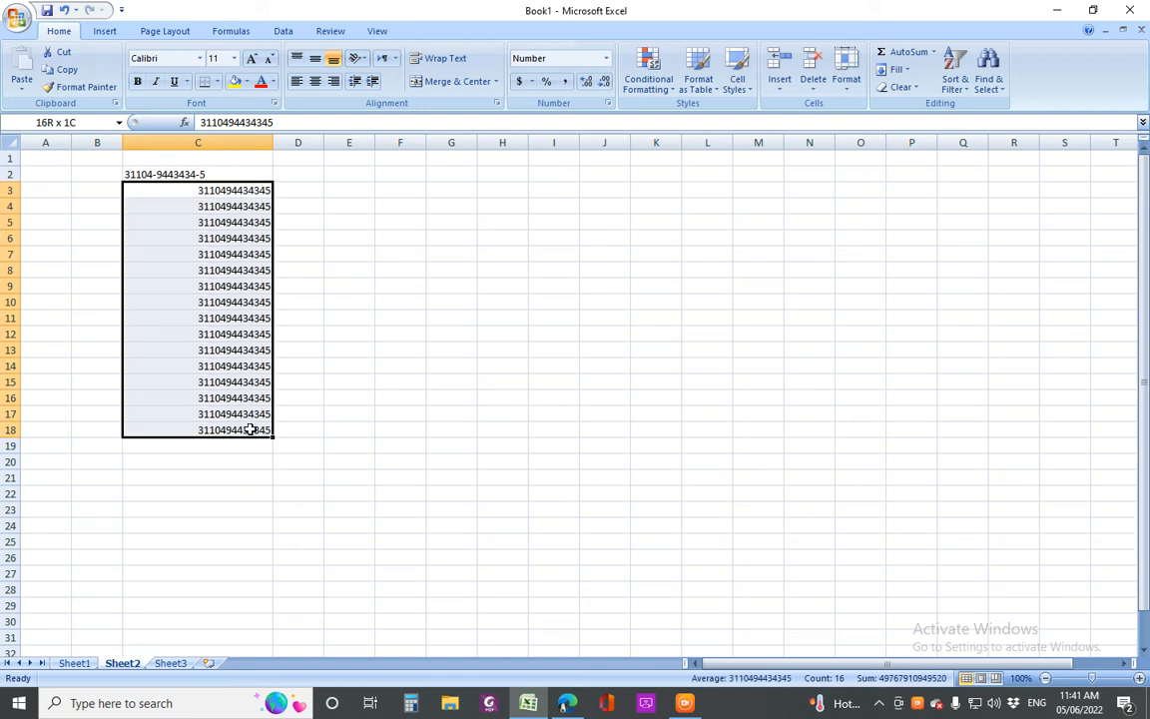
left_click(155, 175)
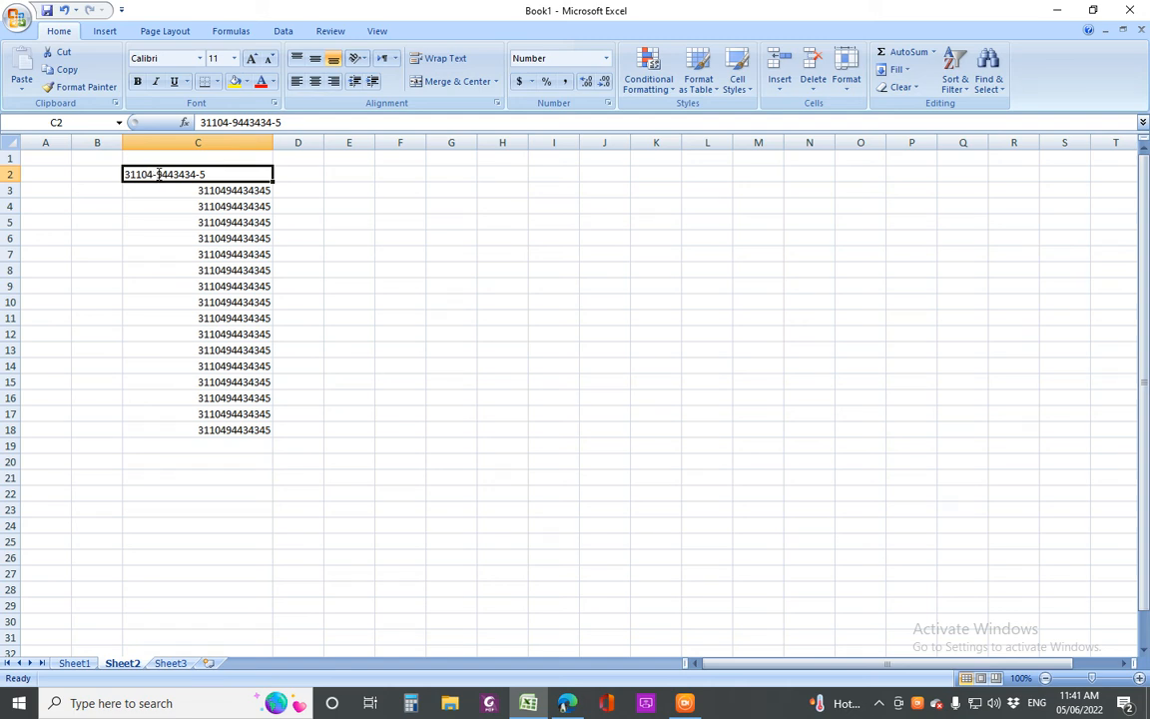
left_click(238, 235)
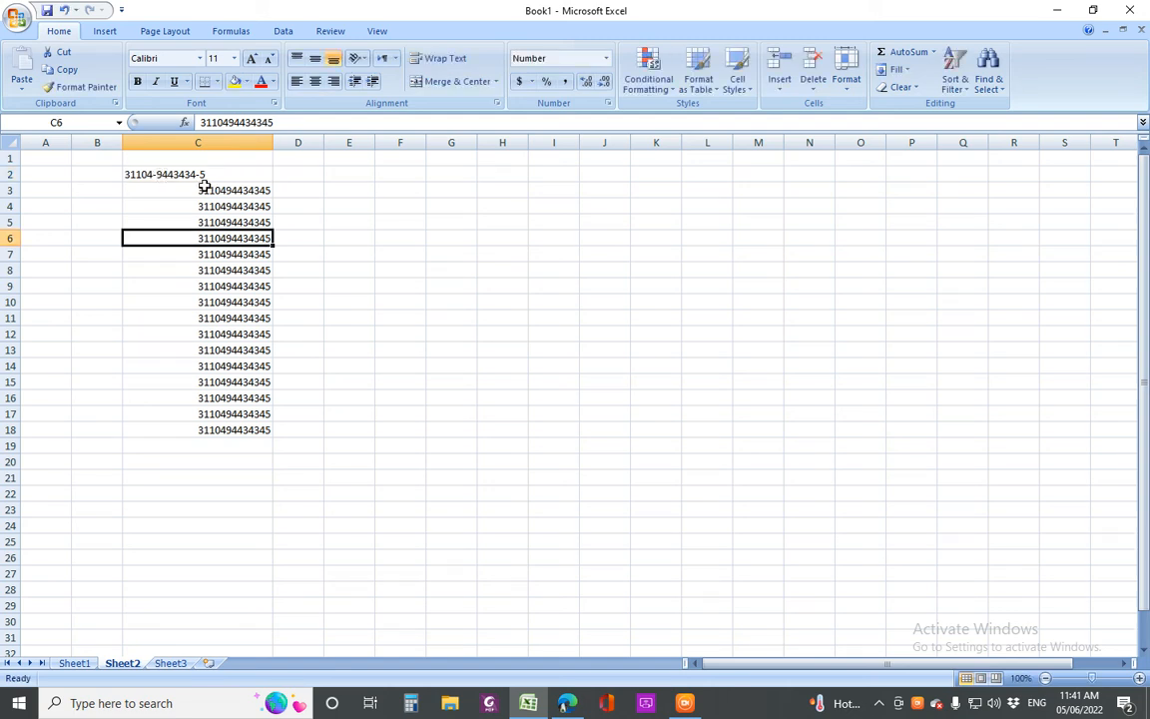
left_click_drag(223, 190, 247, 429)
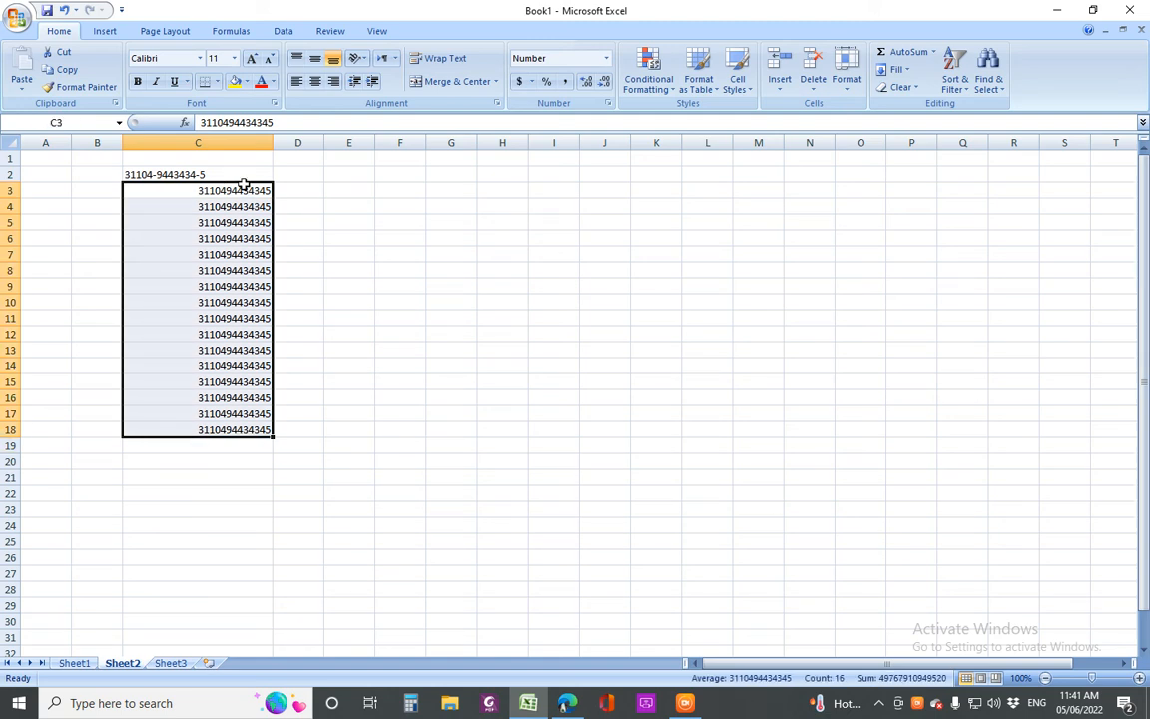
left_click_drag(244, 190, 247, 430)
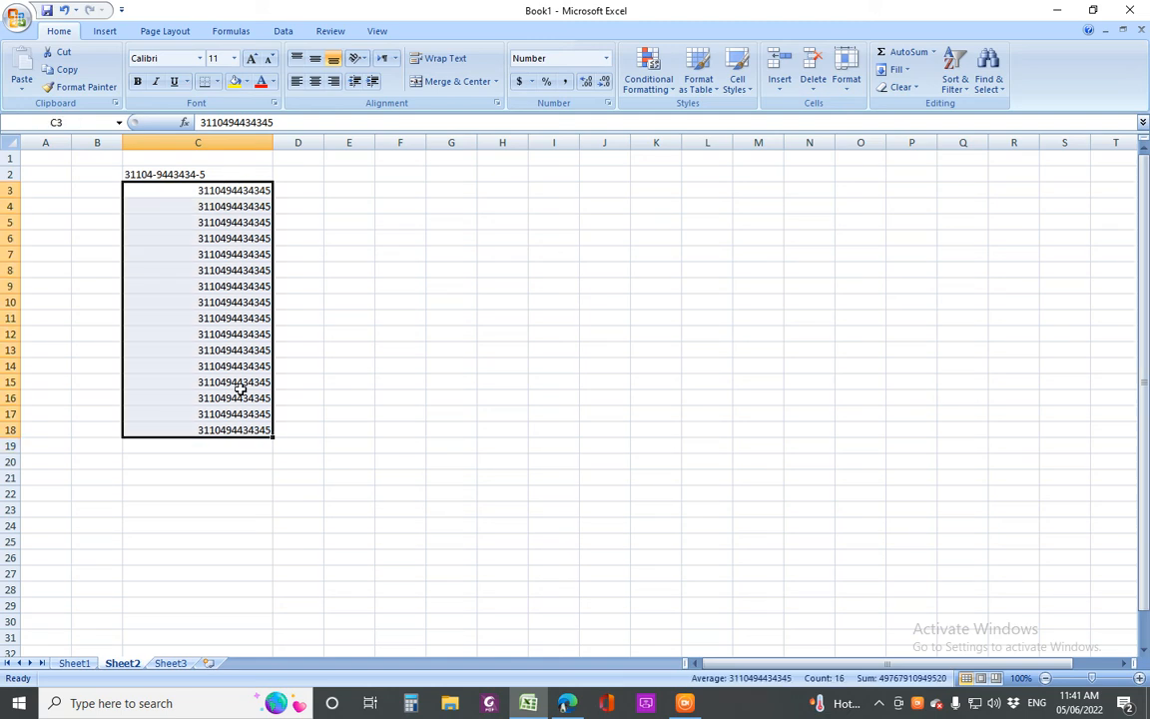
right_click(204, 288)
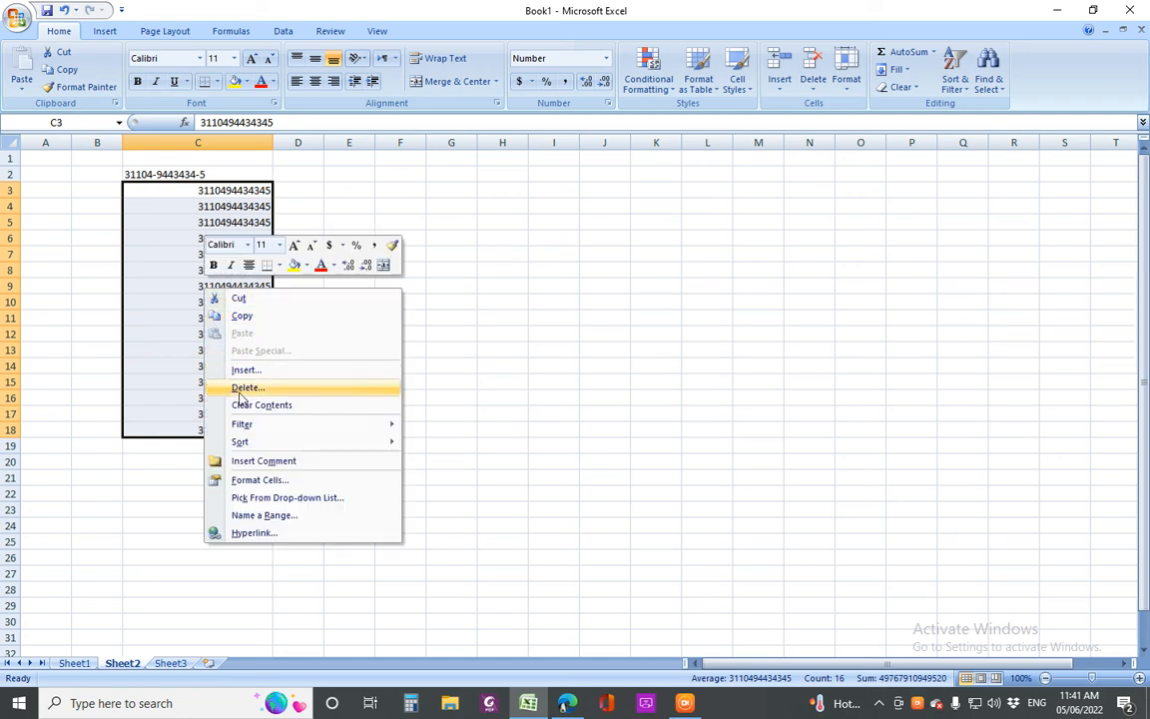
left_click(270, 483)
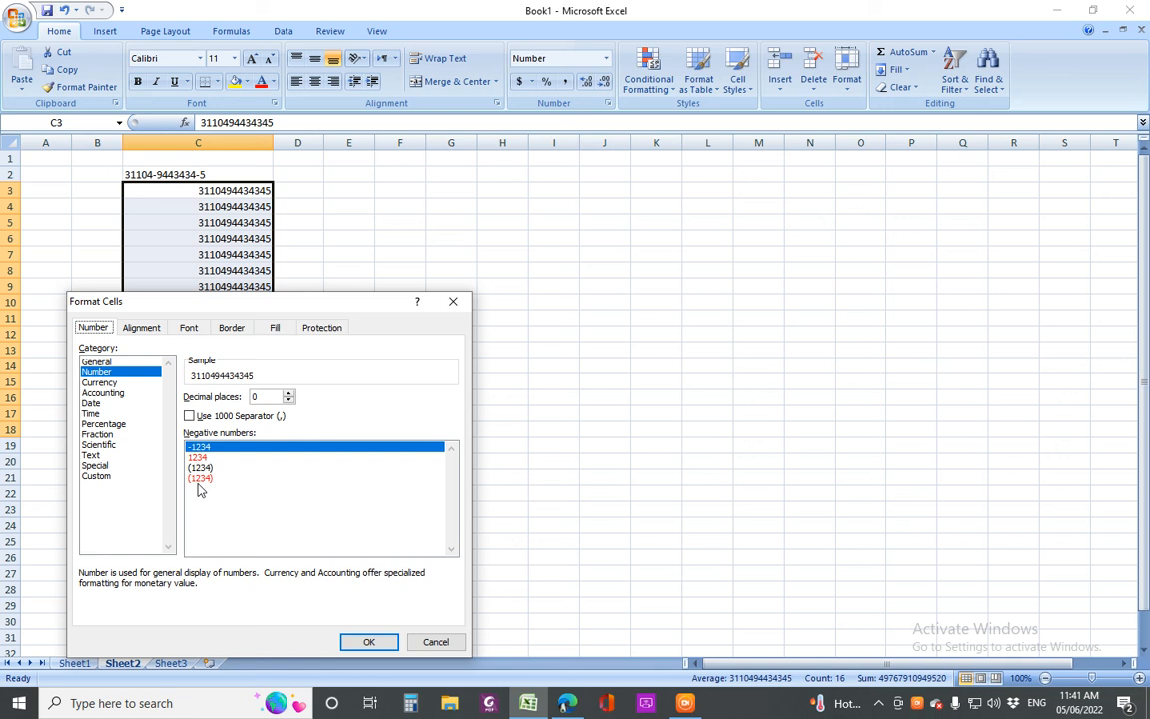
left_click(96, 479)
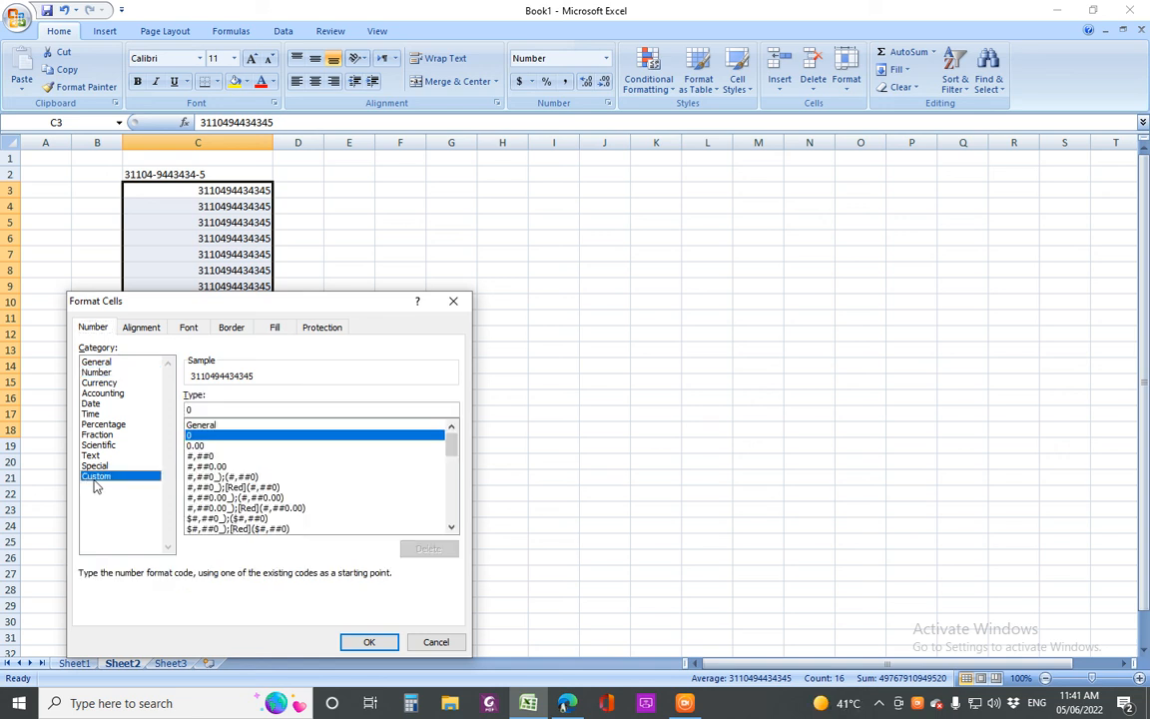
double_click(189, 409)
type("0000-00000000-")
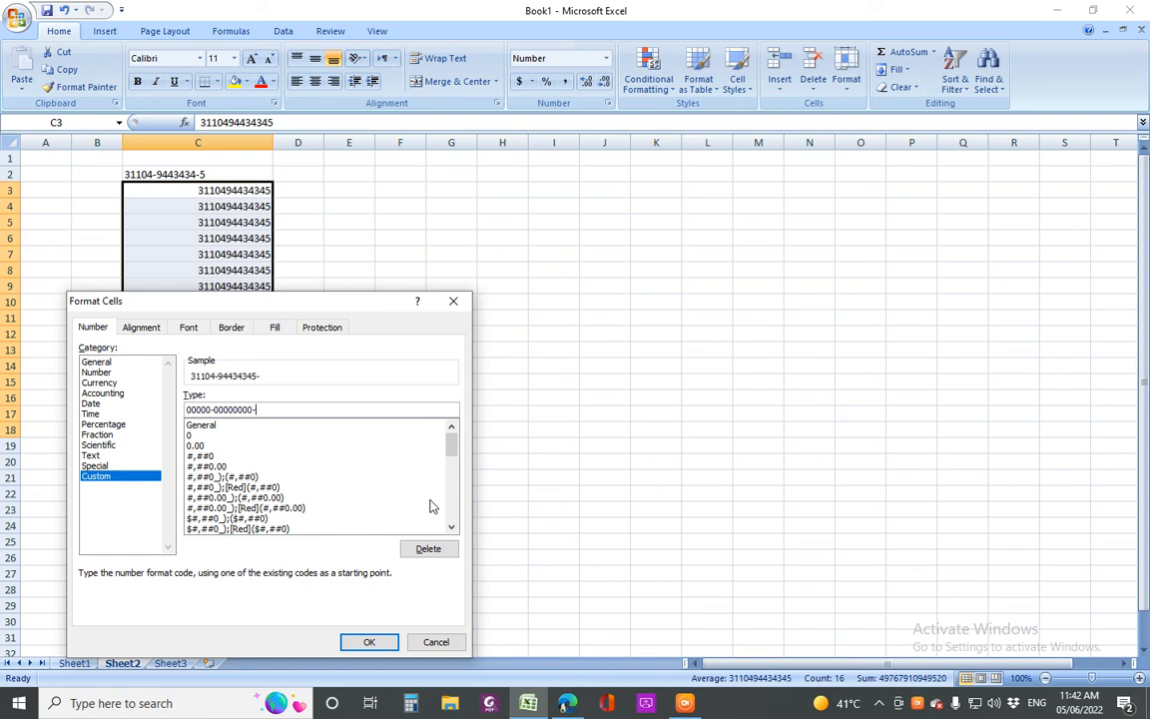
type("0")
left_click(436, 642)
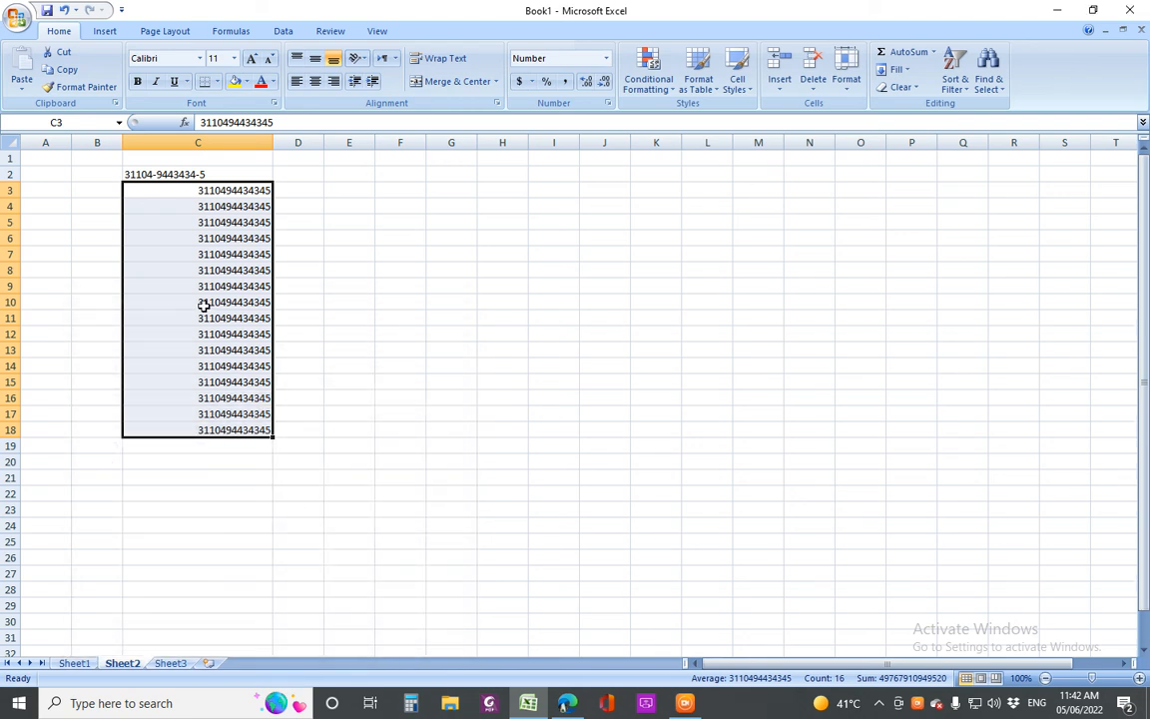
right_click(203, 304)
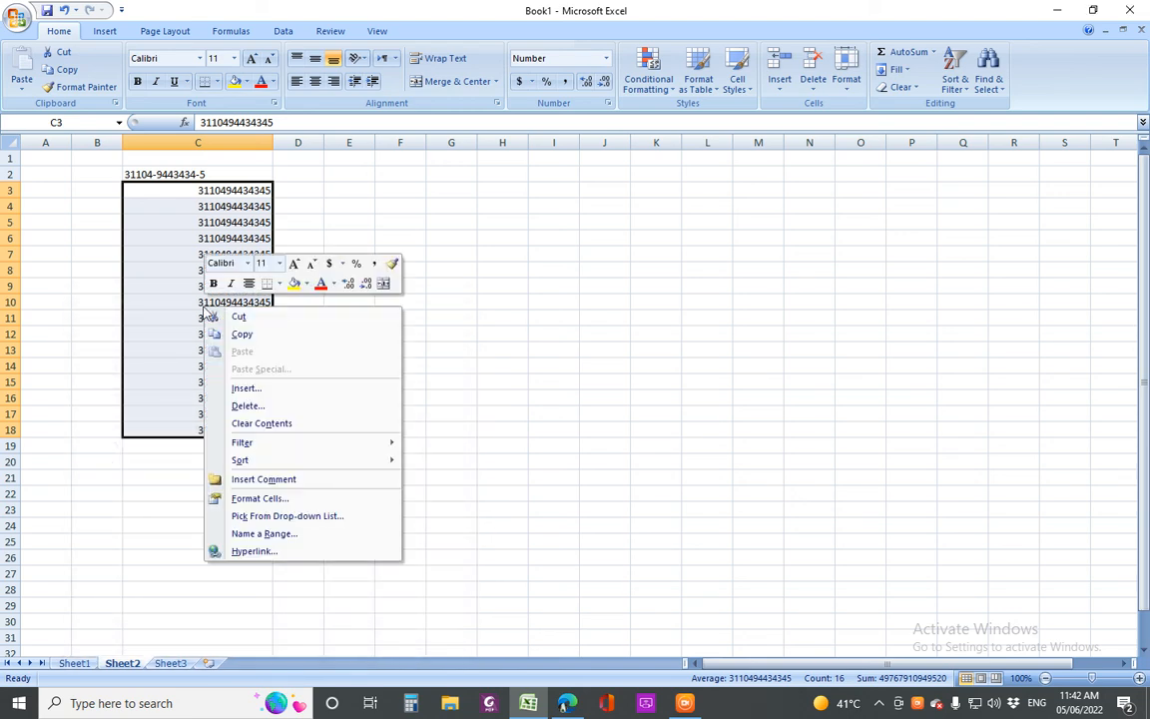
left_click(276, 505)
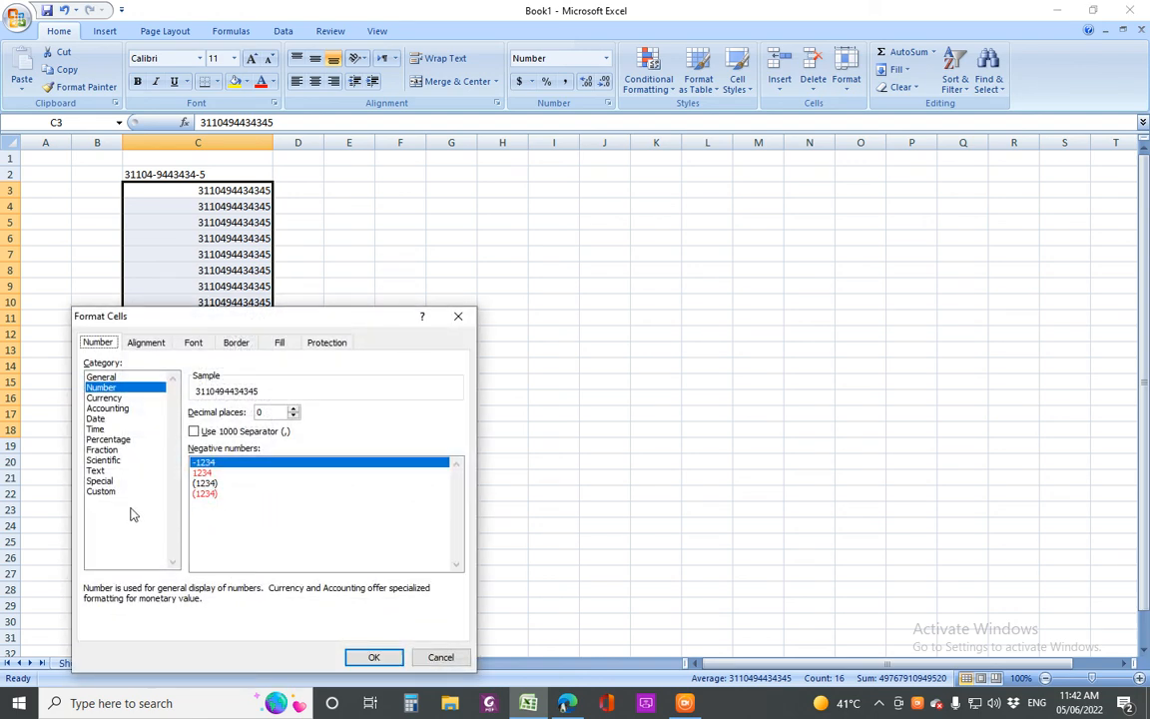
left_click(100, 494)
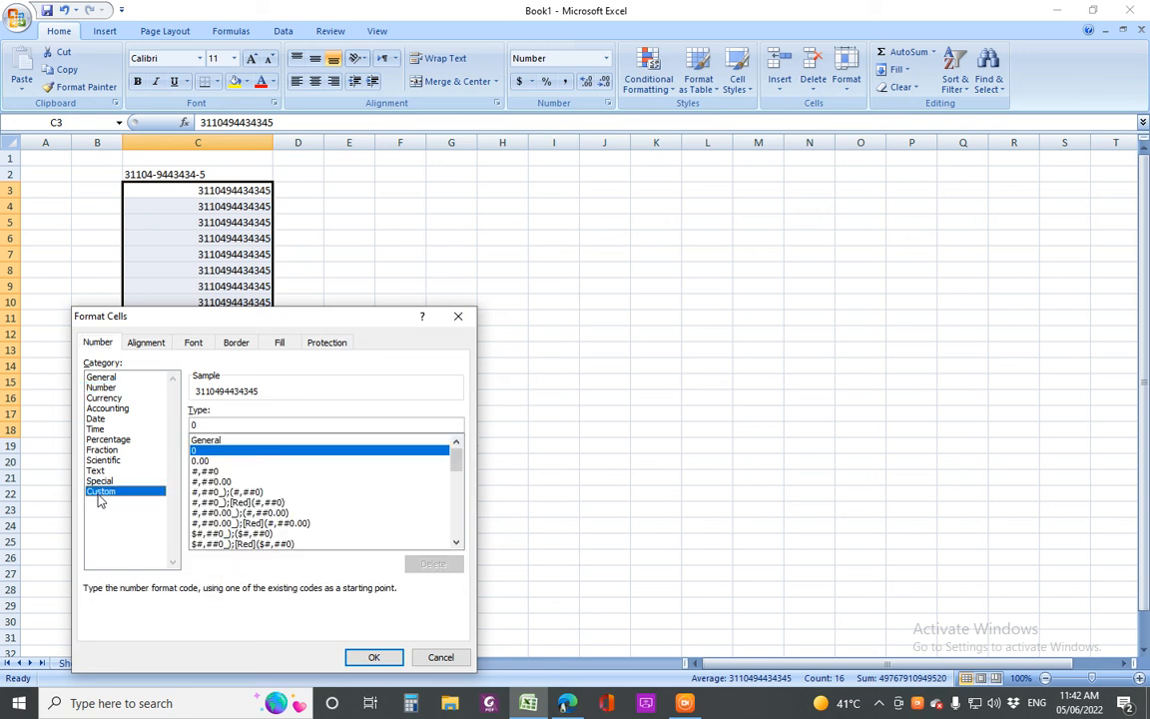
left_click_drag(204, 426, 179, 429)
type("0000-")
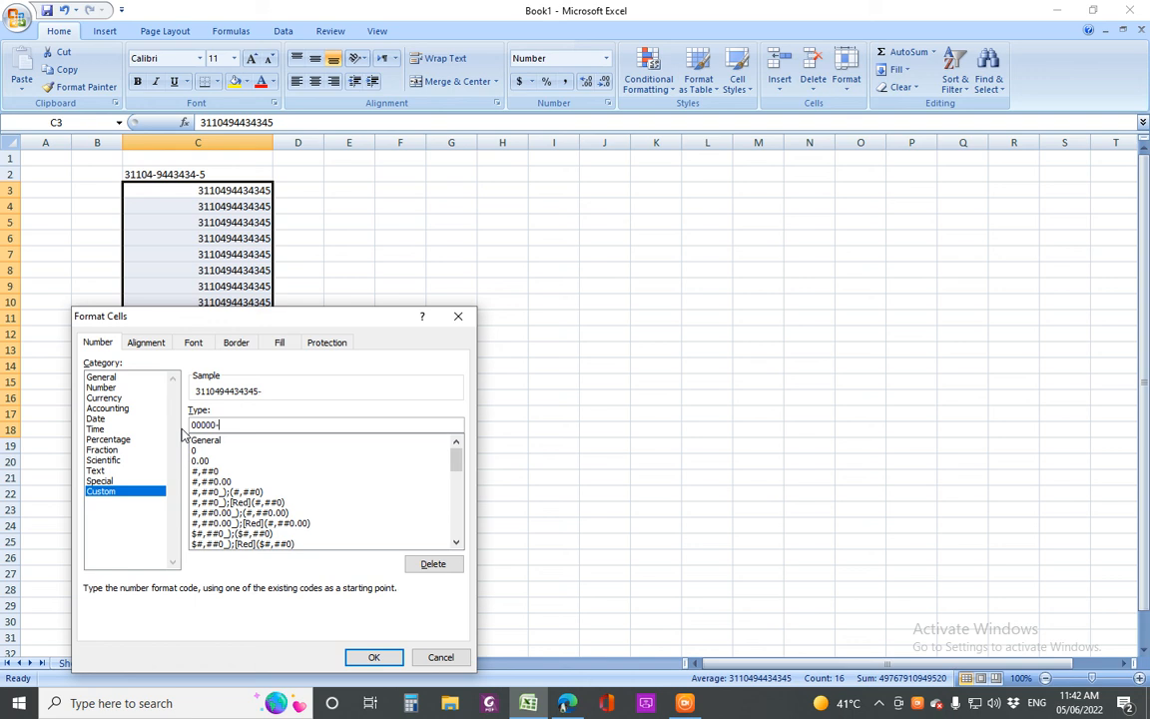
type("000-00000000-0")
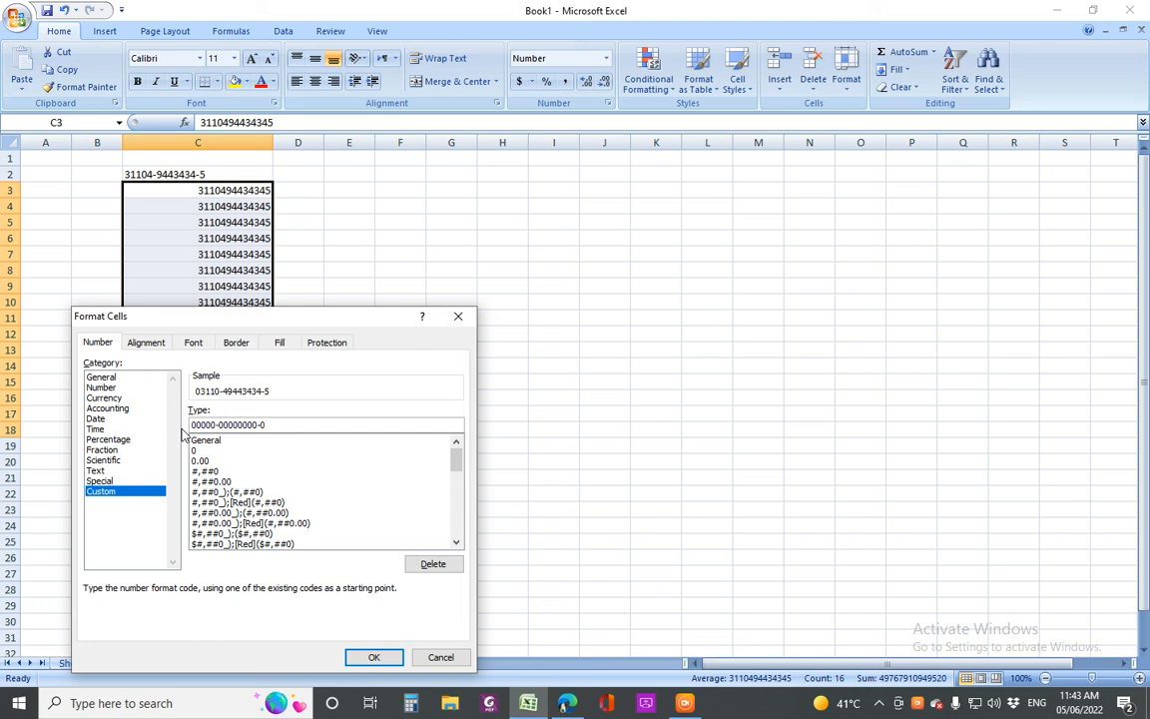
key("Return")
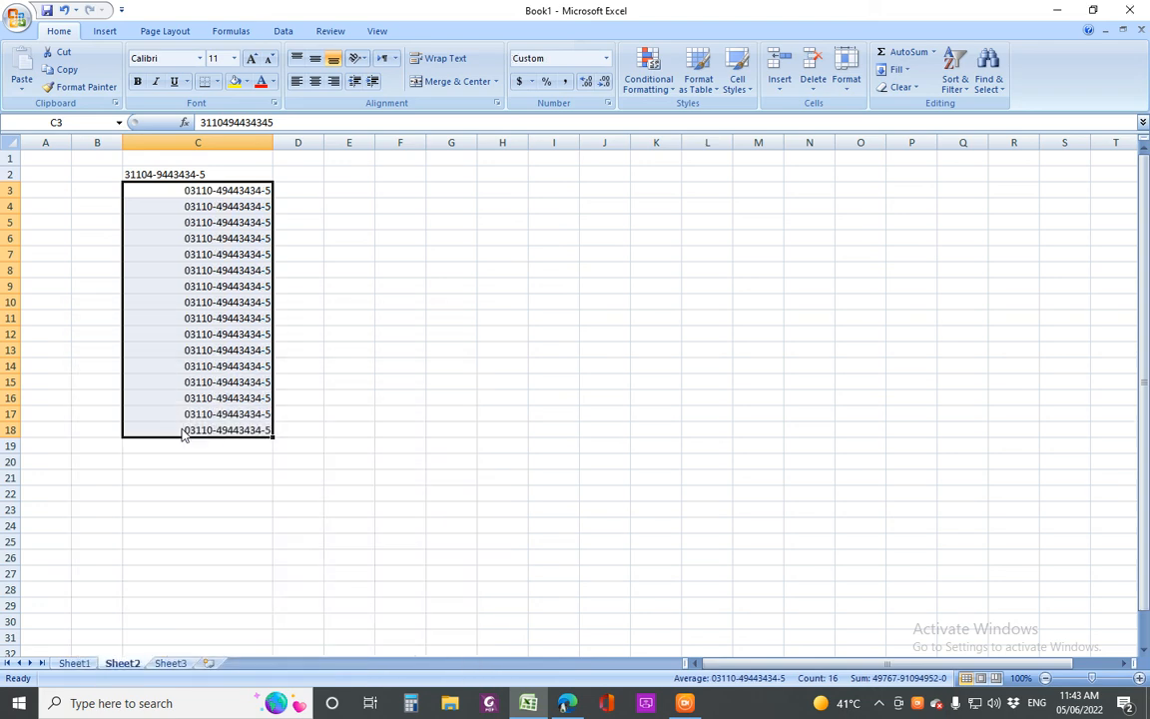
left_click(201, 482)
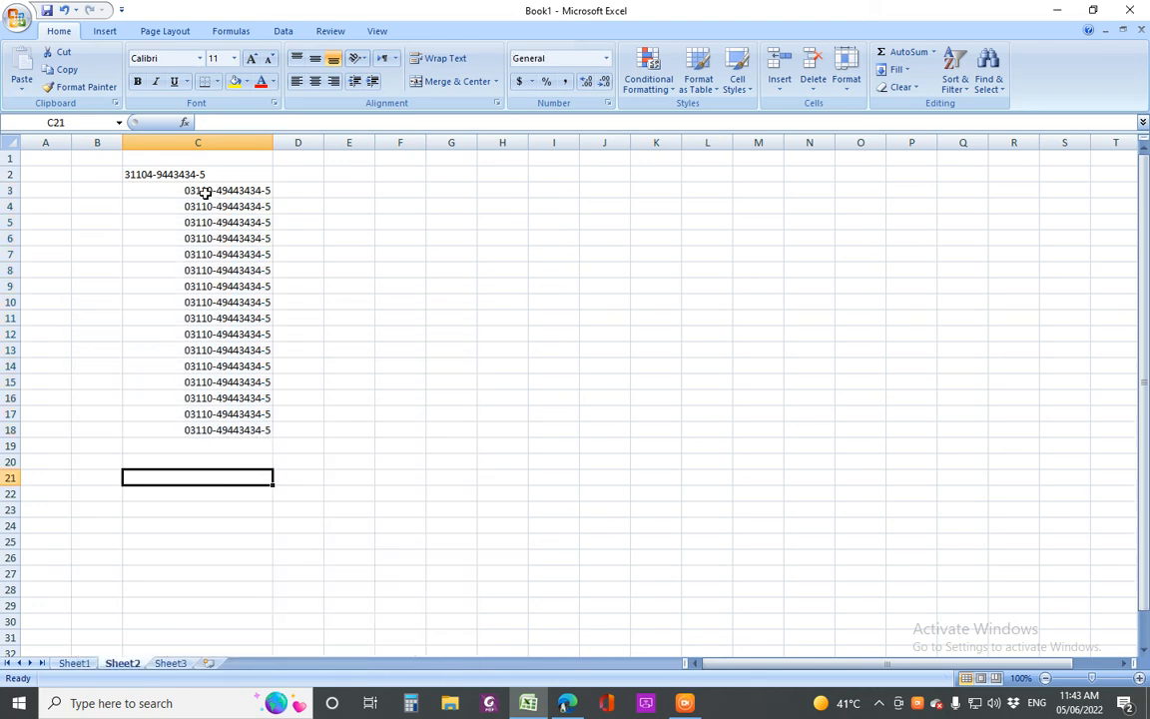
left_click_drag(199, 189, 217, 431)
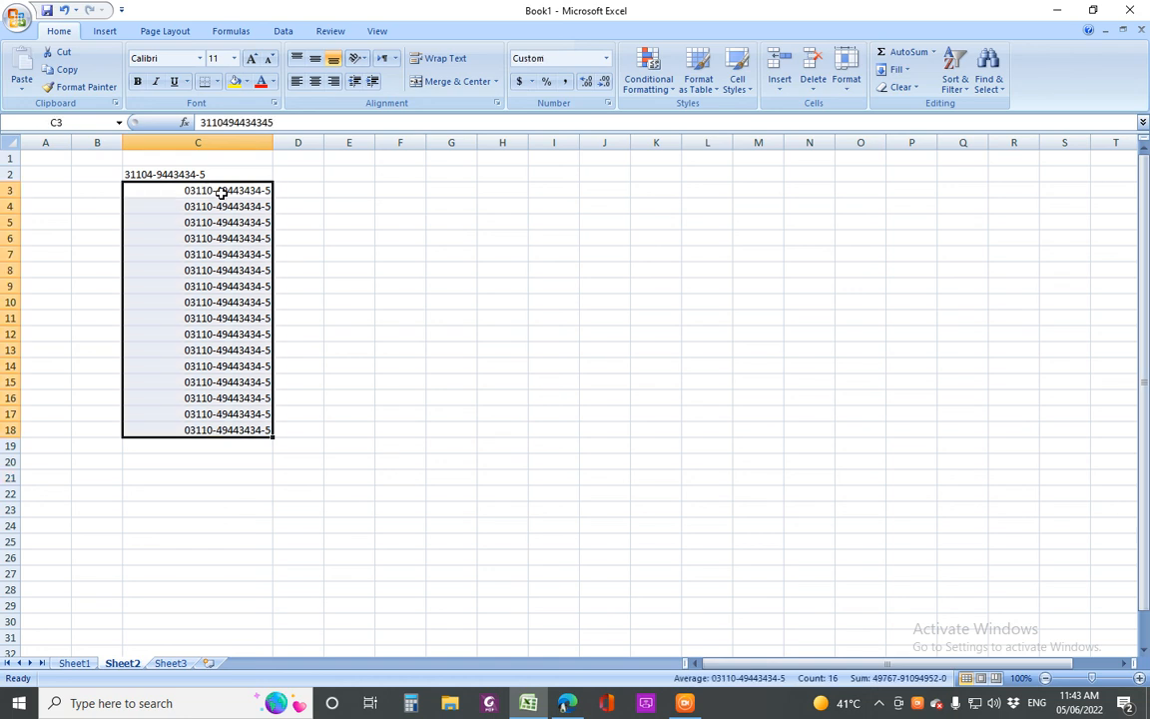
left_click_drag(224, 193, 223, 431)
left_click_drag(239, 271, 242, 288)
left_click_drag(214, 191, 239, 427)
left_click_drag(214, 190, 205, 428)
left_click_drag(234, 186, 231, 428)
left_click(410, 287)
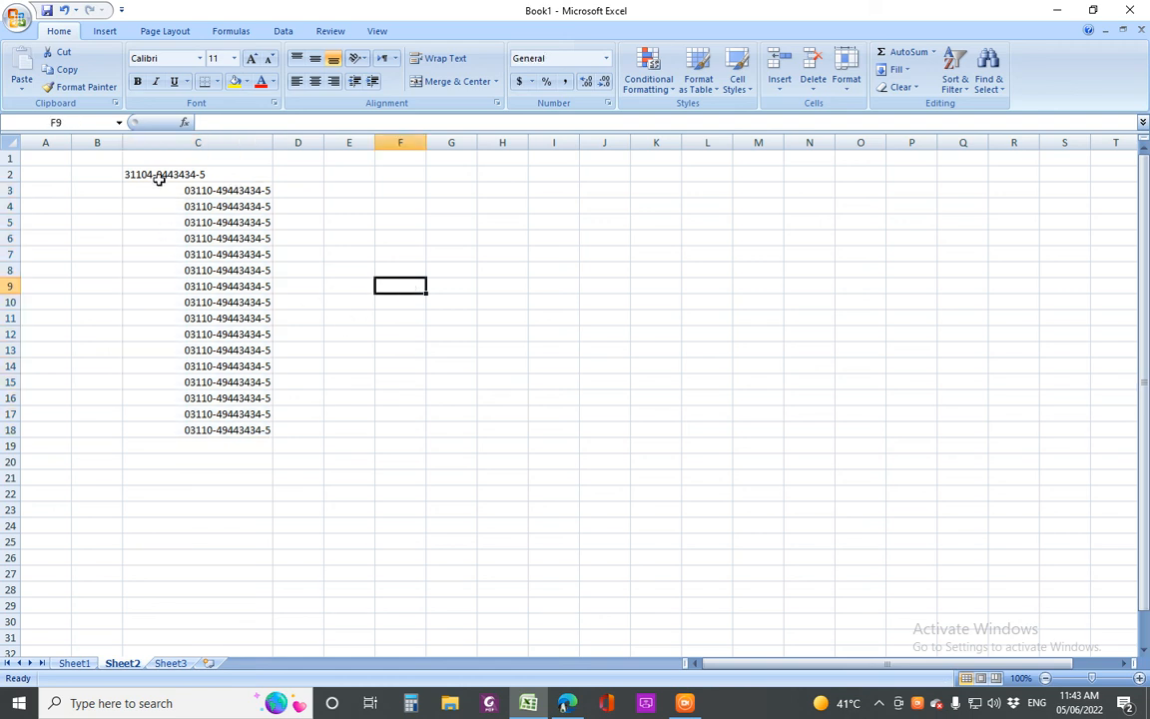
left_click_drag(160, 175, 218, 429)
left_click_drag(253, 173, 248, 427)
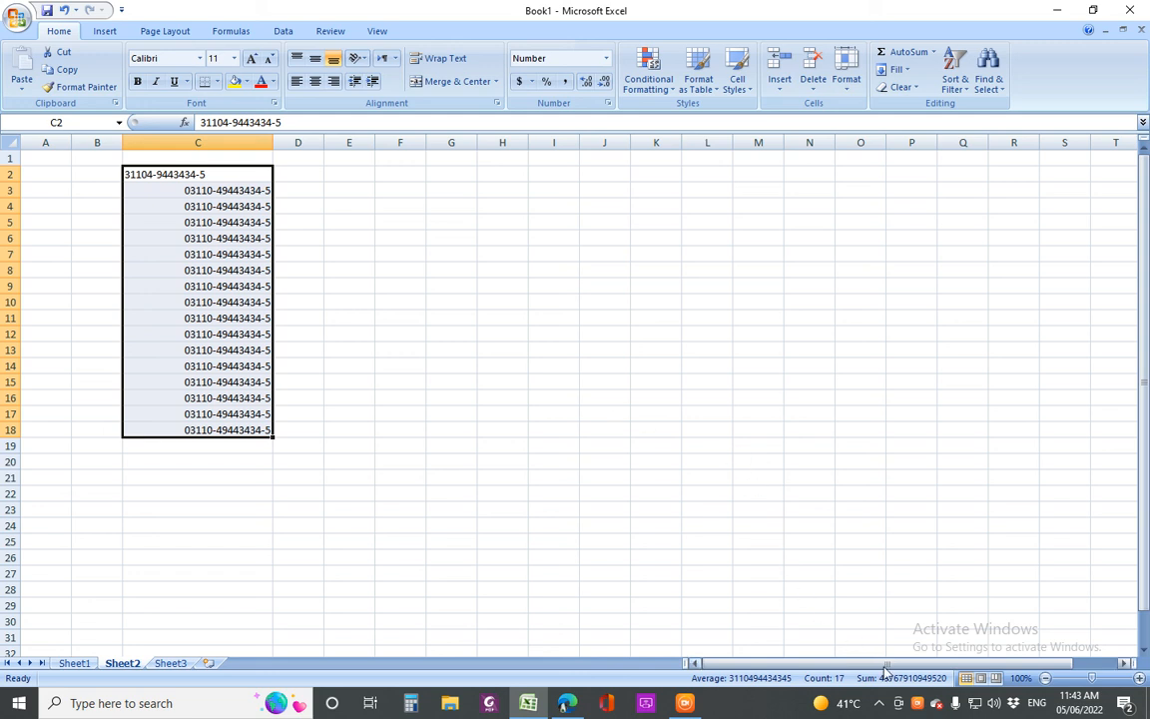
right_click(920, 706)
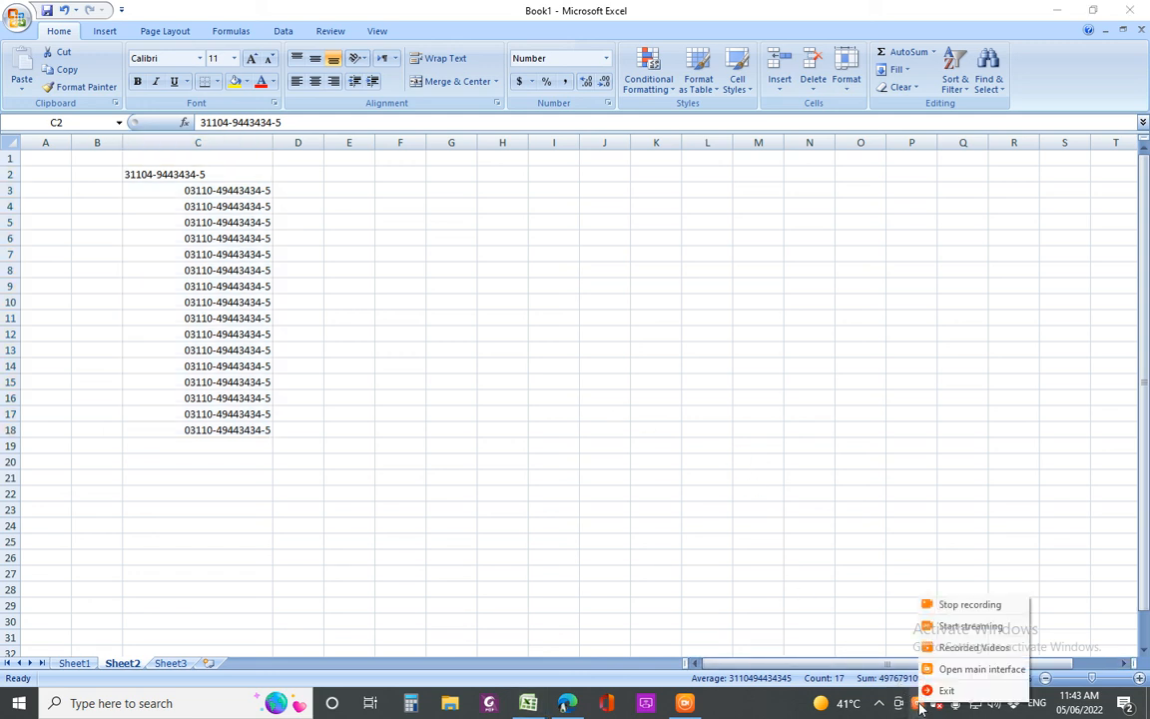